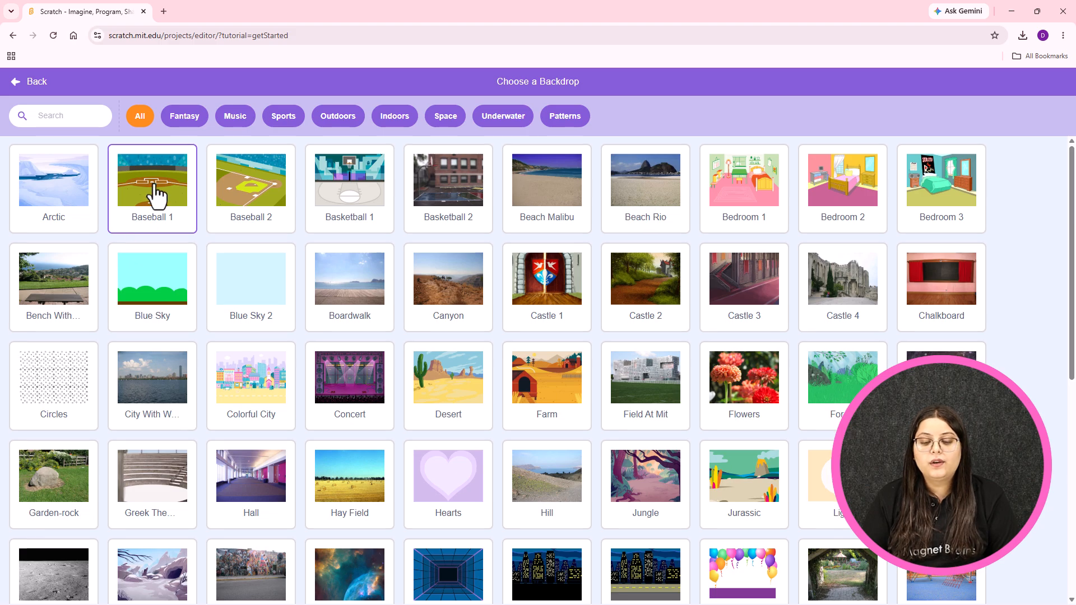
- Leave the backdrop library, start a blank painted backdrop, and dismiss the tutorial card
click(25, 87)
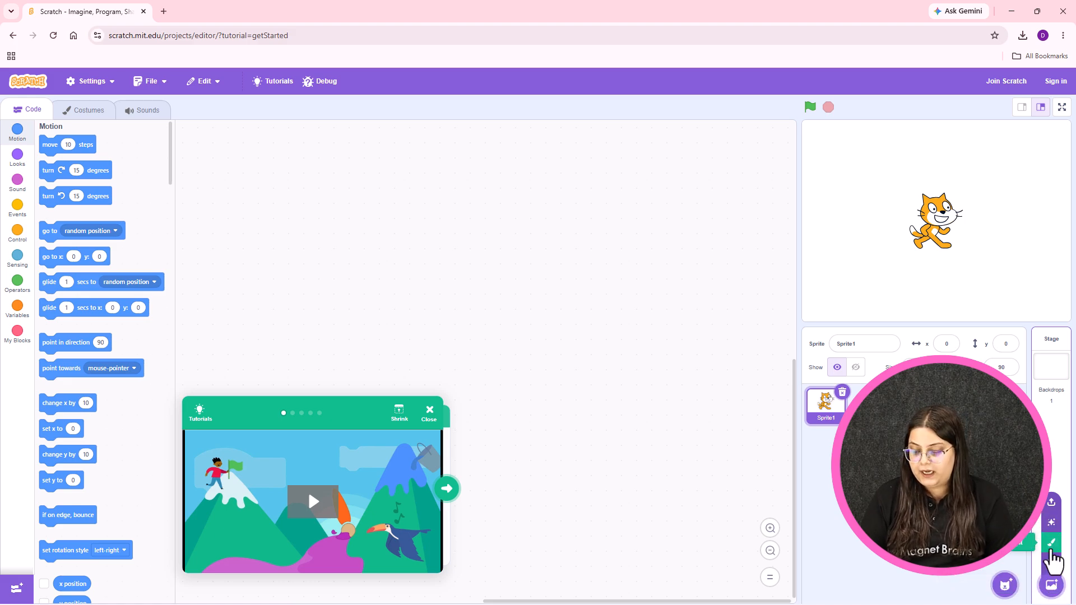
click(1052, 552)
click(430, 413)
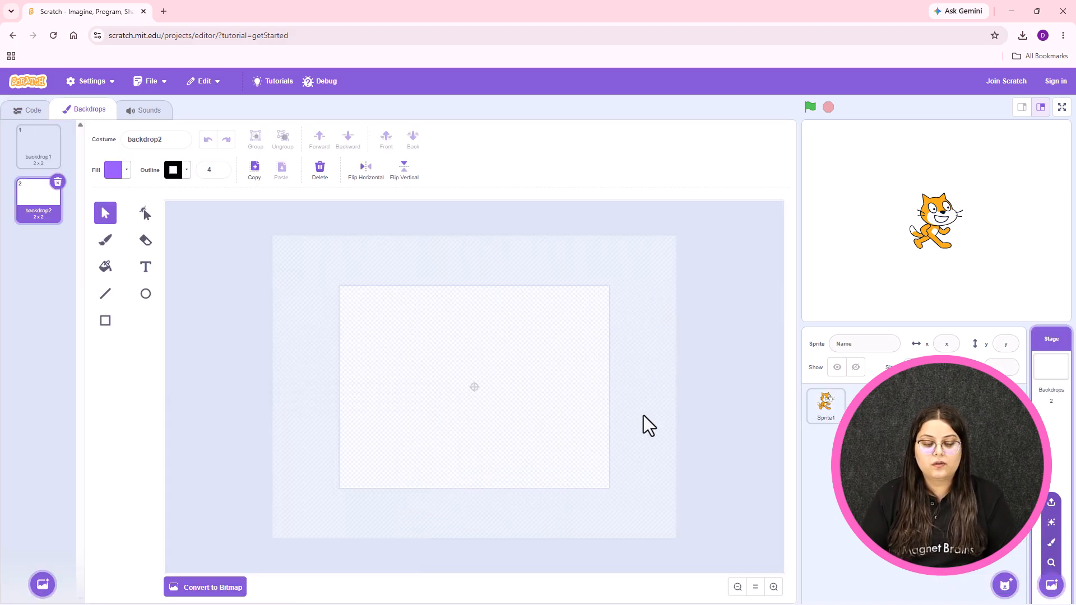
- Delete the cat sprite from the project and confirm the deletion
click(826, 403)
click(843, 393)
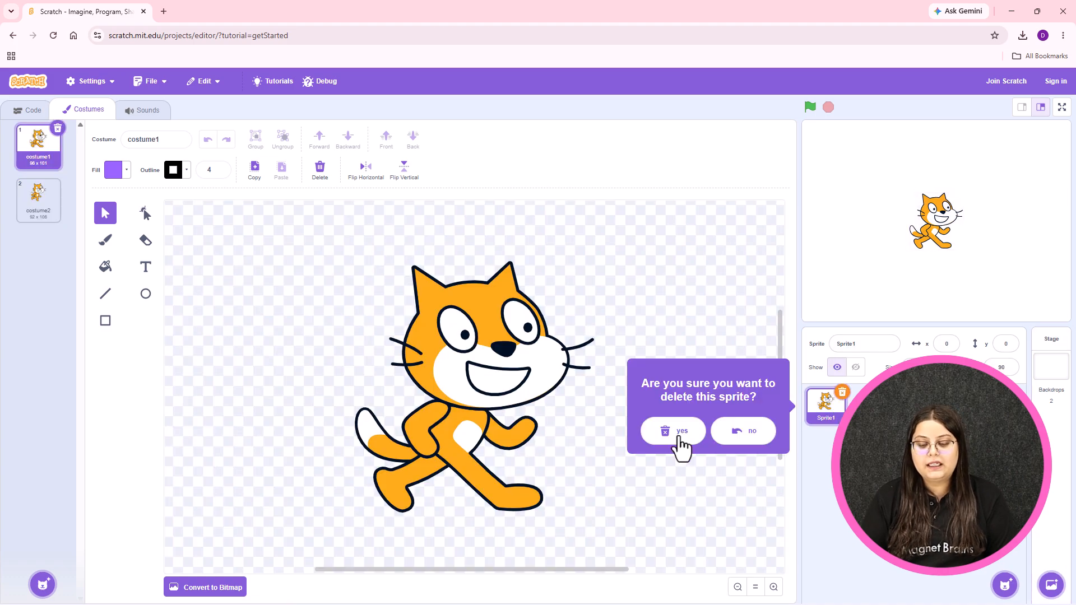
click(676, 435)
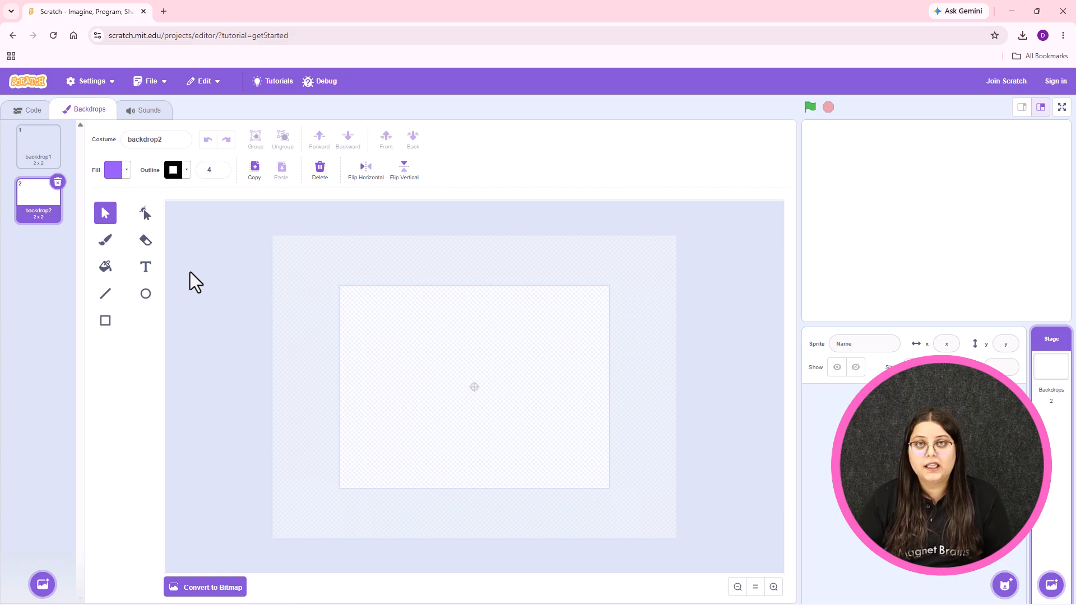
- Set up the Circle tool with no outline and a green fill of color 28, saturation 60 and brightness 63
click(144, 300)
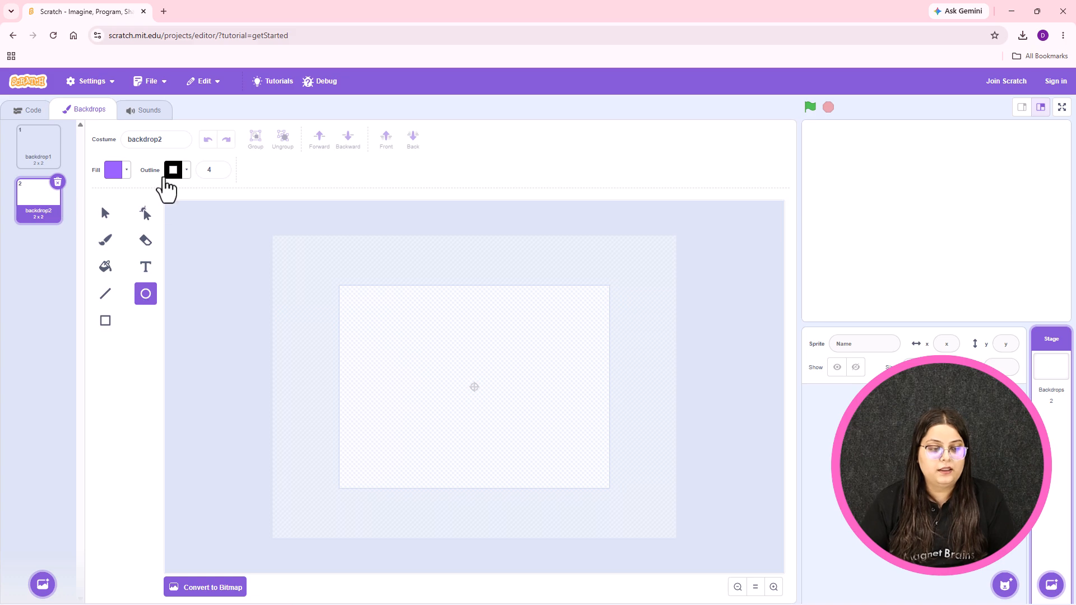
click(182, 173)
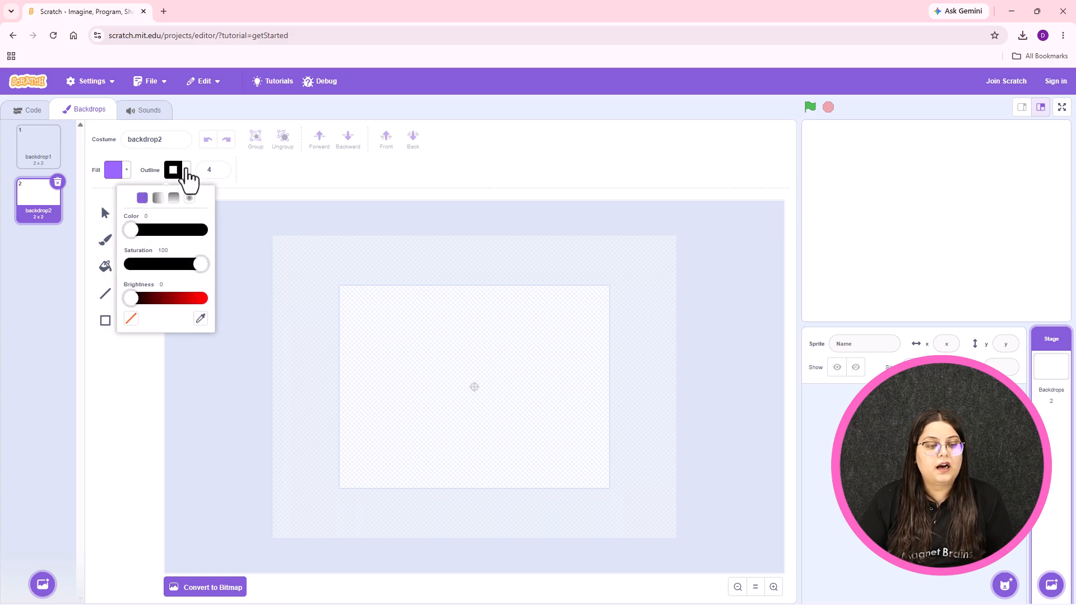
click(132, 319)
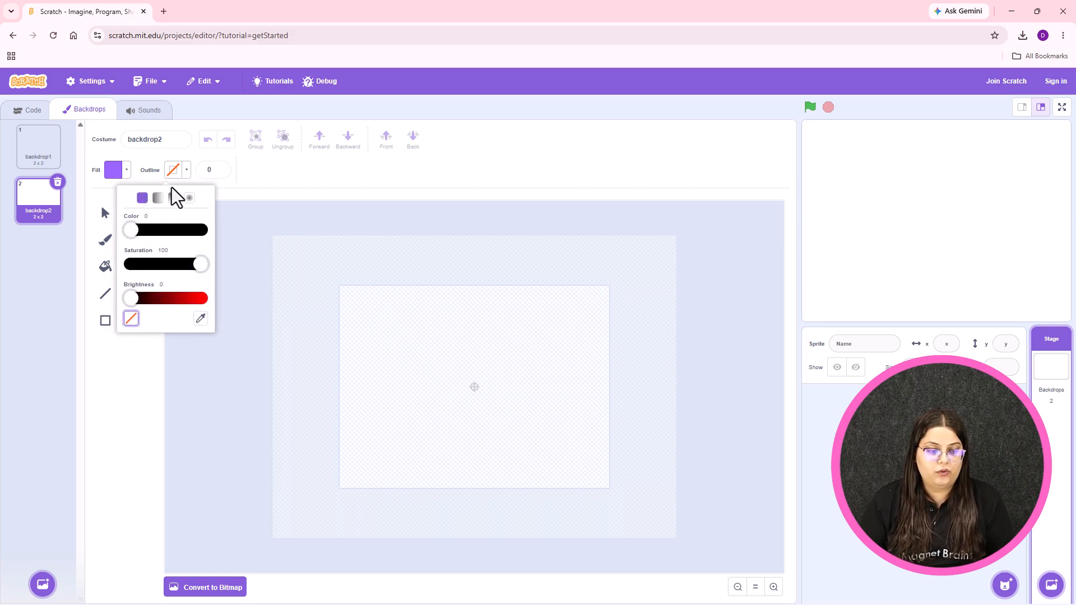
click(119, 174)
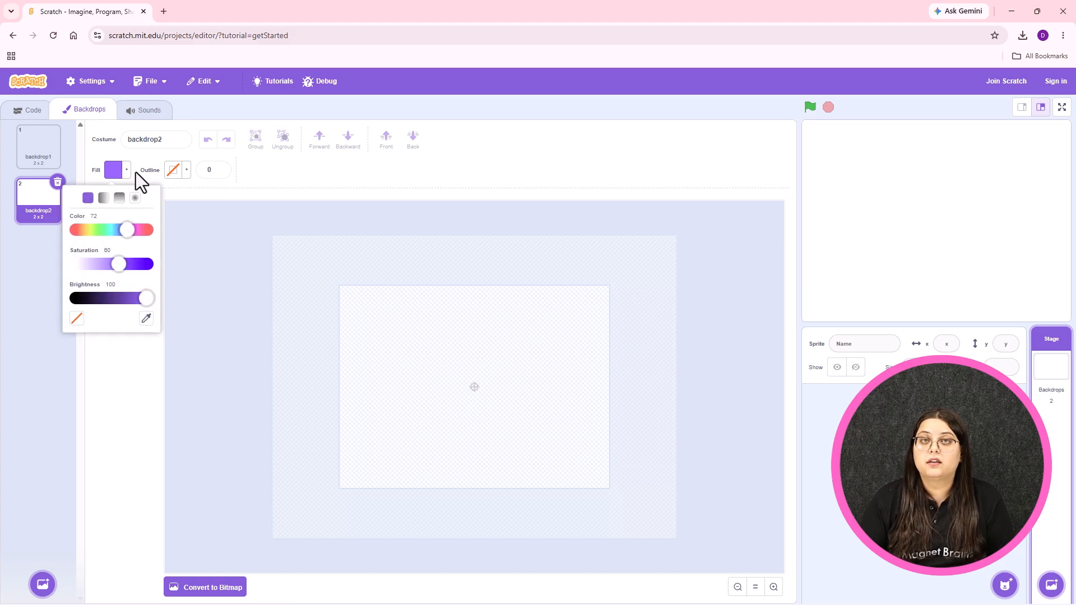
click(96, 230)
drag(141, 297, 116, 298)
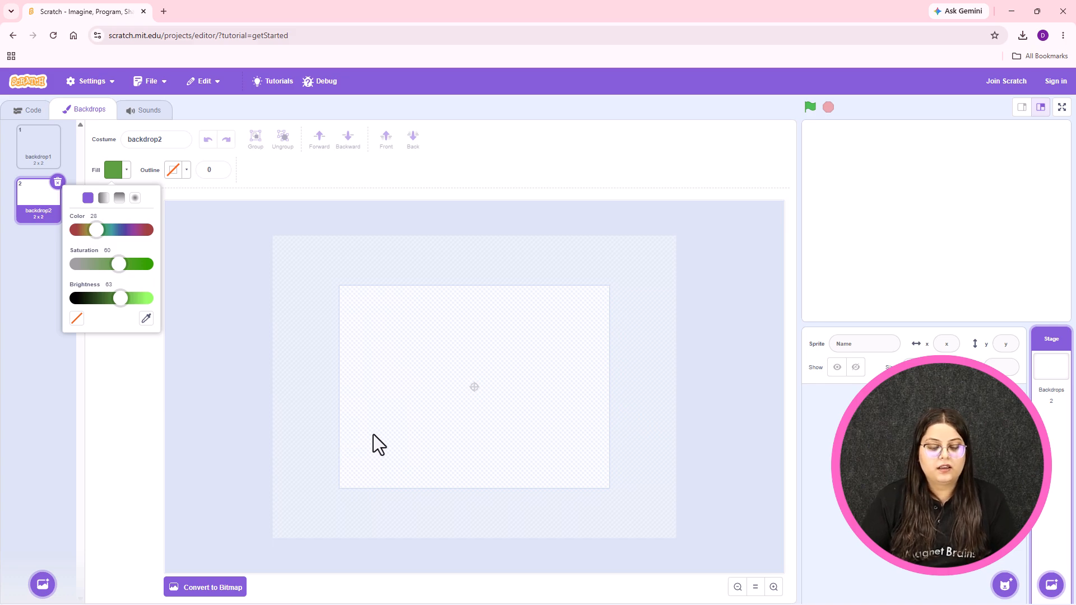
- Draw five green ovals of varying size side by side along the backdrop's lower edge
drag(367, 434, 365, 444)
drag(409, 477, 364, 459)
mouse_move(429, 446)
mouse_down()
mouse_move(491, 487)
mouse_move(421, 457)
mouse_move(433, 487)
mouse_up()
click(472, 446)
mouse_move(522, 486)
mouse_down()
mouse_move(541, 485)
mouse_move(487, 460)
mouse_move(607, 489)
mouse_move(557, 461)
mouse_move(577, 466)
mouse_up()
click(587, 455)
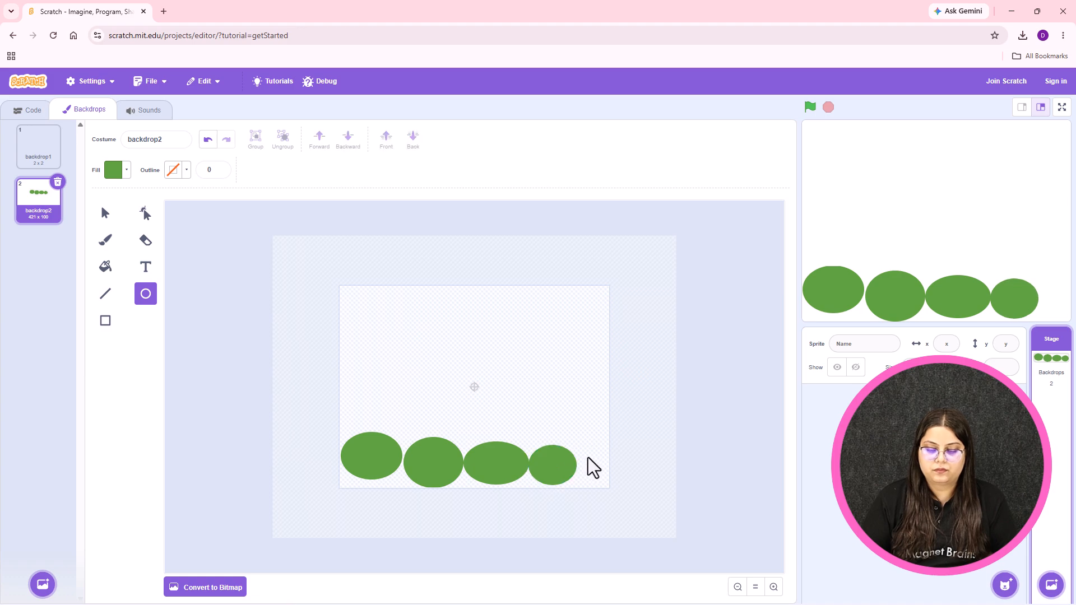
drag(628, 492, 628, 491)
mouse_move(595, 474)
mouse_down()
mouse_move(584, 469)
mouse_move(610, 467)
mouse_up()
click(429, 459)
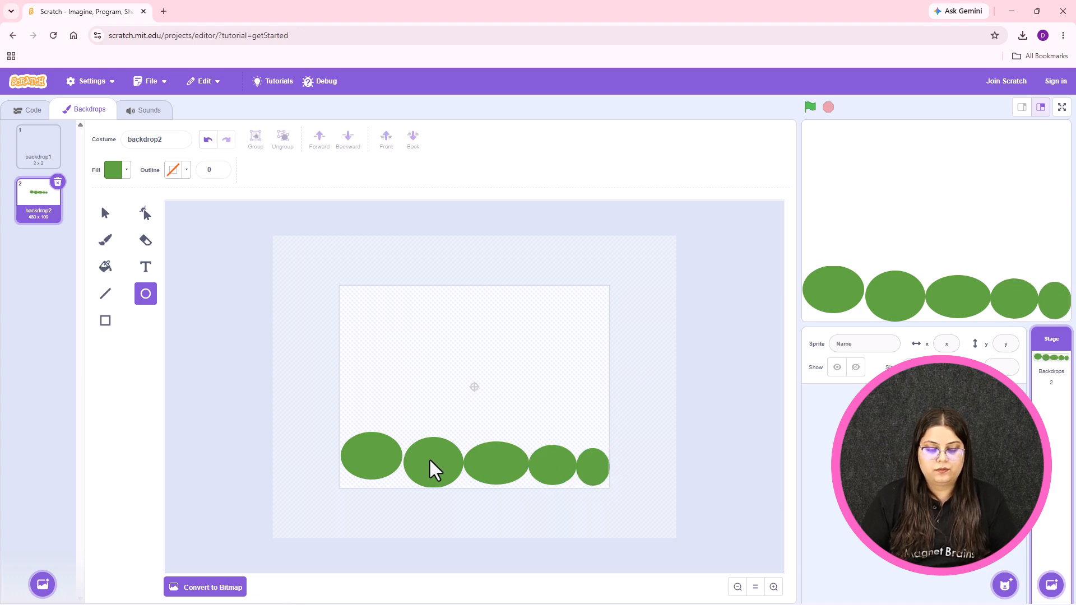
- Reshape the leftmost green oval into a bush whose base reaches the backdrop's lower edge and left corner
click(144, 216)
click(364, 459)
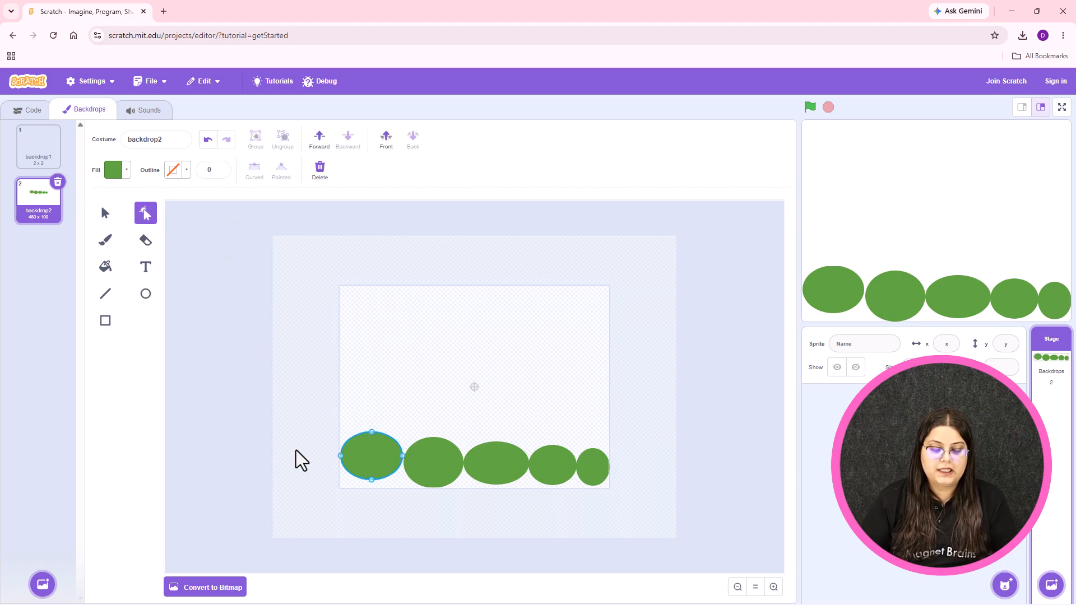
click(372, 479)
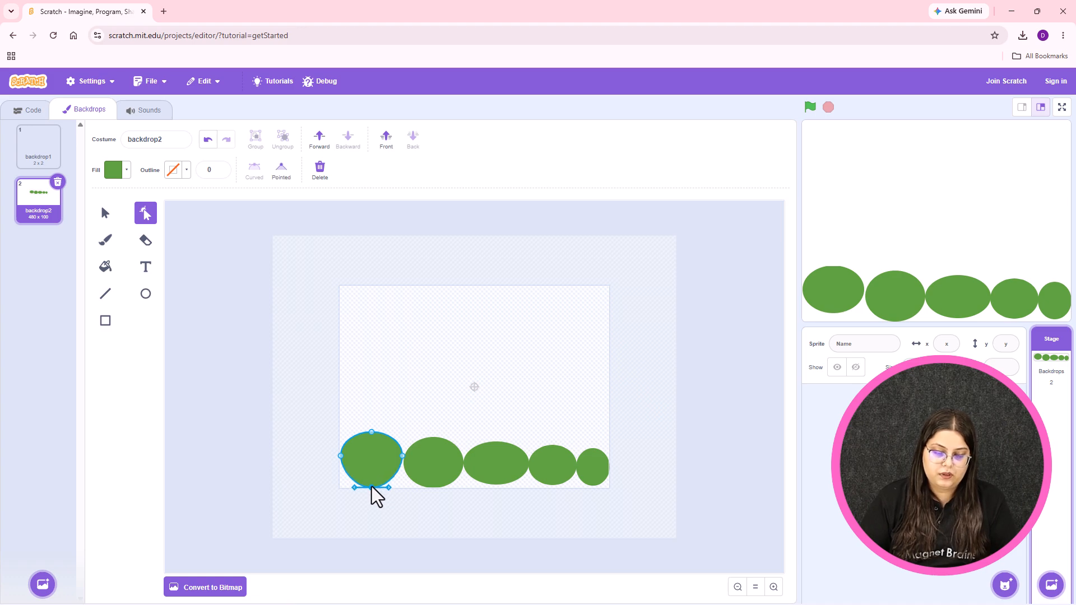
click(346, 472)
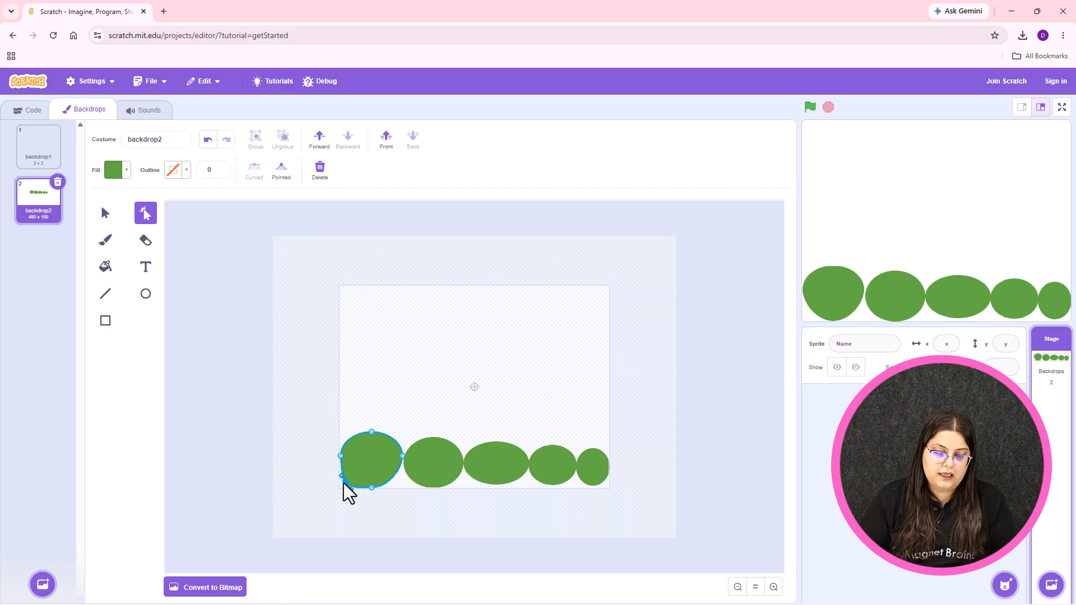
drag(342, 485, 341, 487)
click(401, 457)
- Reshape the bases of the middle green ovals so they overlap and close the gaps between the bushes
click(411, 461)
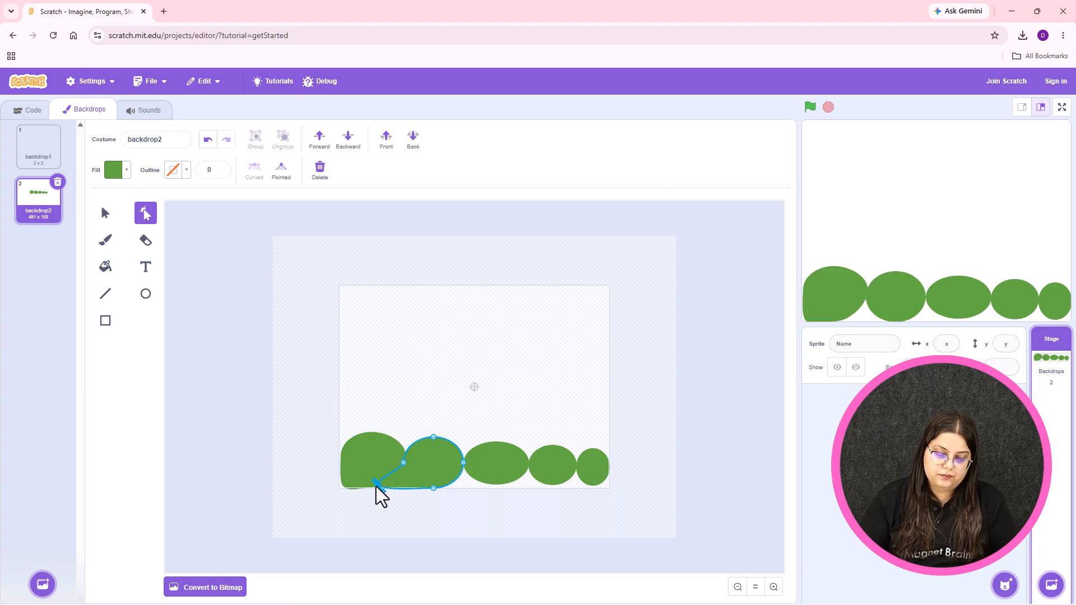
click(480, 469)
drag(468, 476, 444, 485)
drag(537, 466, 611, 485)
click(513, 476)
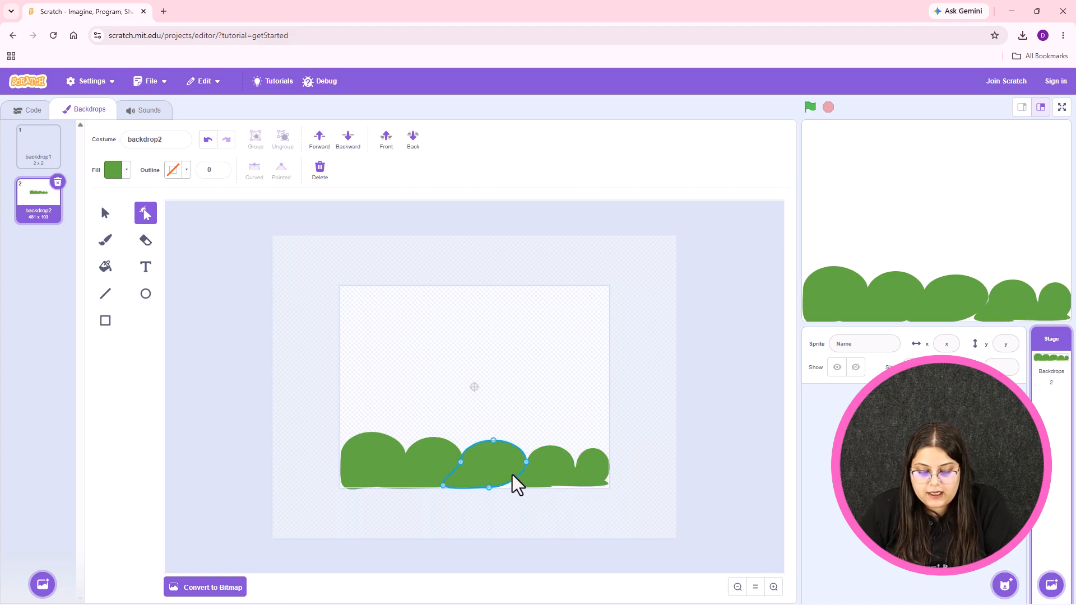
click(507, 483)
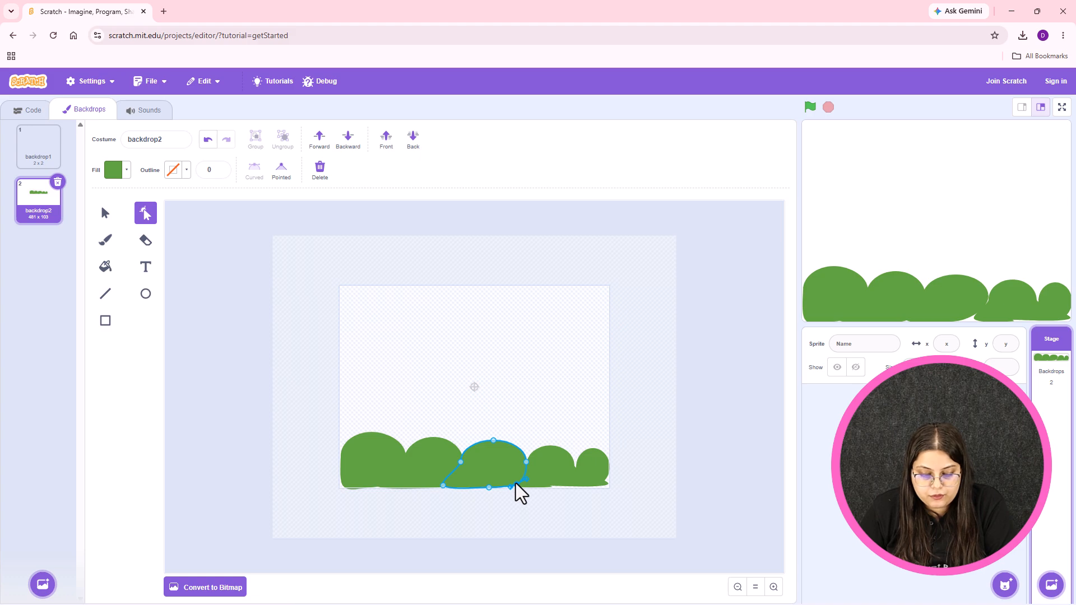
- Reshape the two rightmost green ovals to fill the backdrop's lower right corner and complete the continuous bush row
click(555, 475)
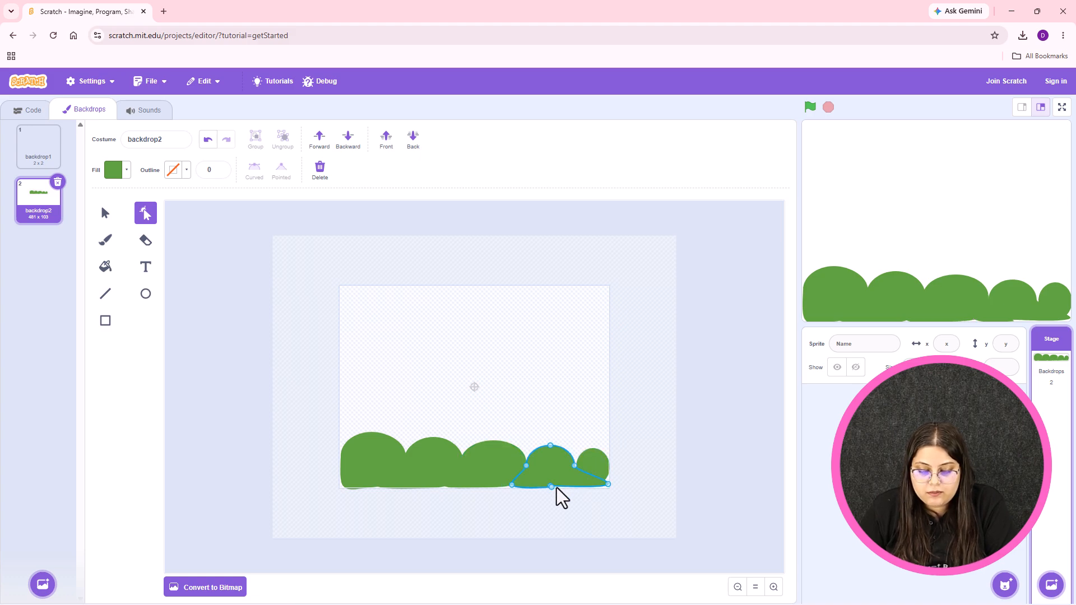
click(606, 463)
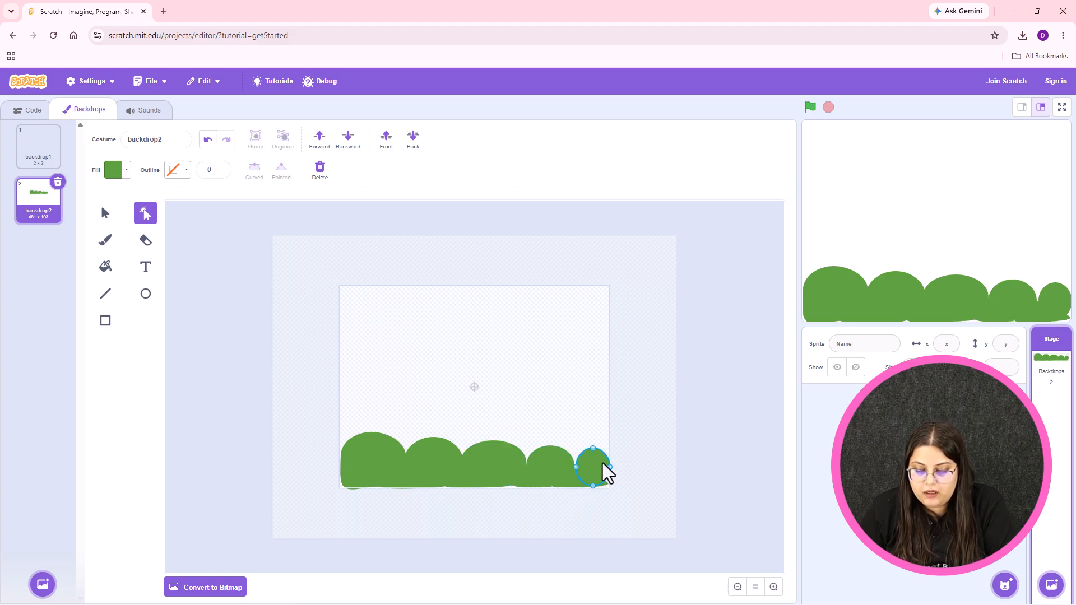
click(609, 481)
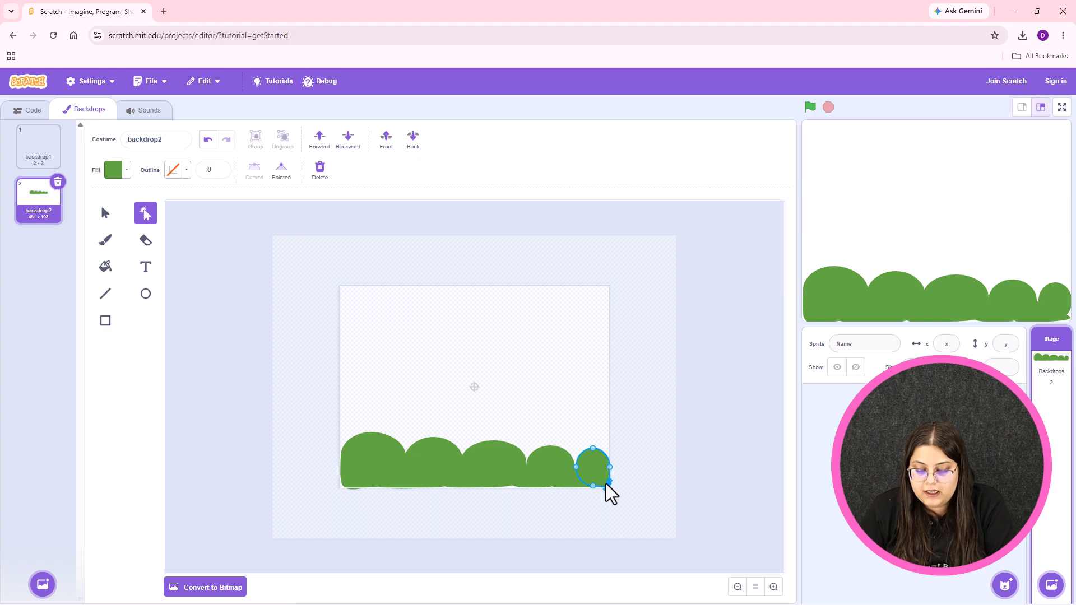
click(537, 462)
click(580, 424)
click(577, 466)
click(755, 298)
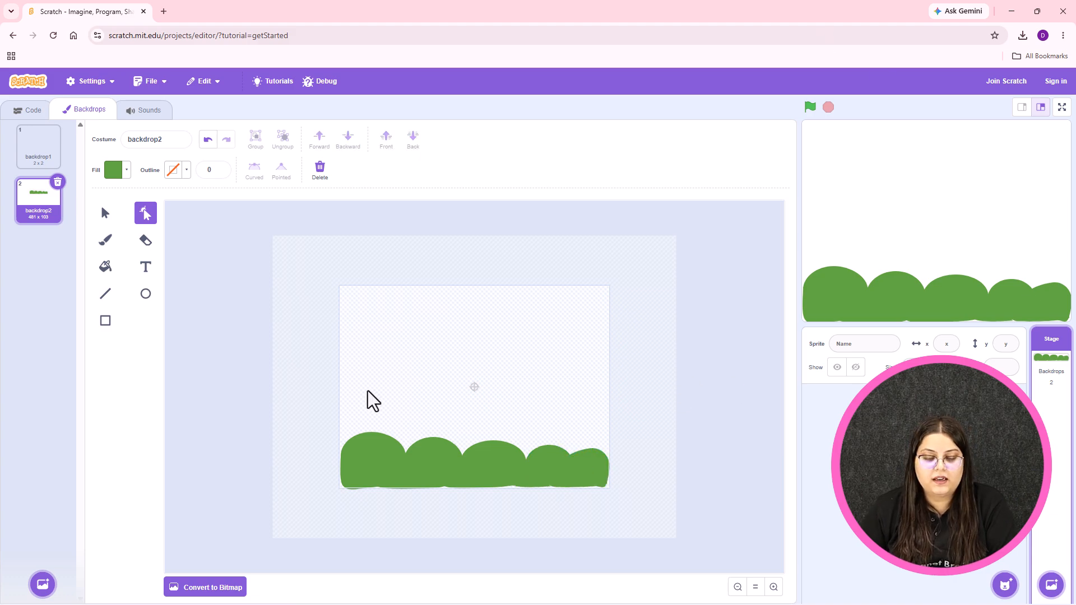
- Draw a full-width cyan sky rectangle over the upper part of the backdrop, with fill color 51, saturation 60 and brightness 100
click(106, 322)
click(116, 172)
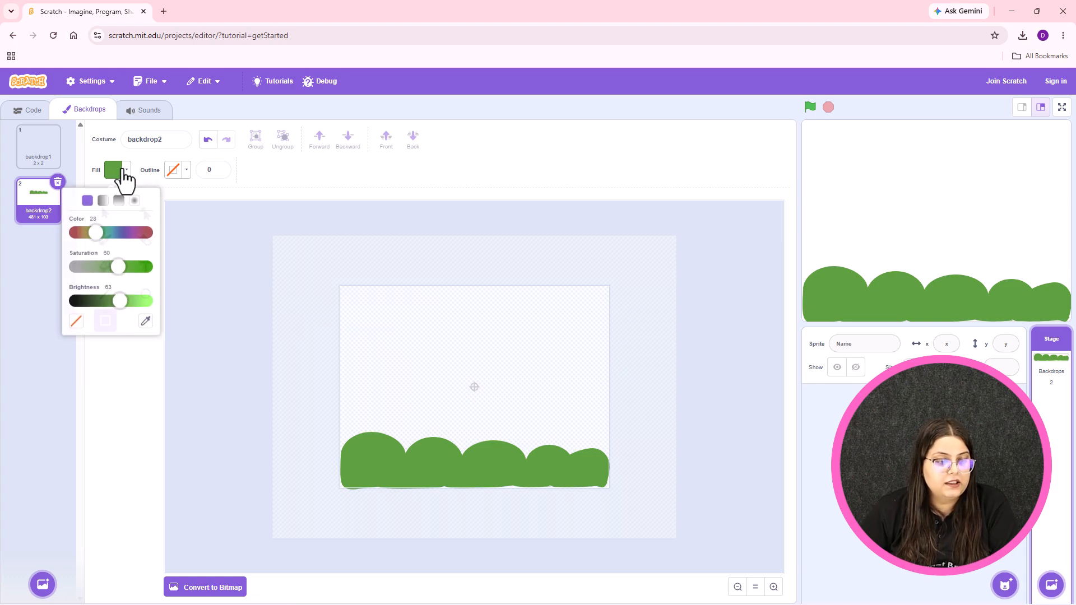
drag(99, 234, 108, 231)
drag(120, 298, 154, 298)
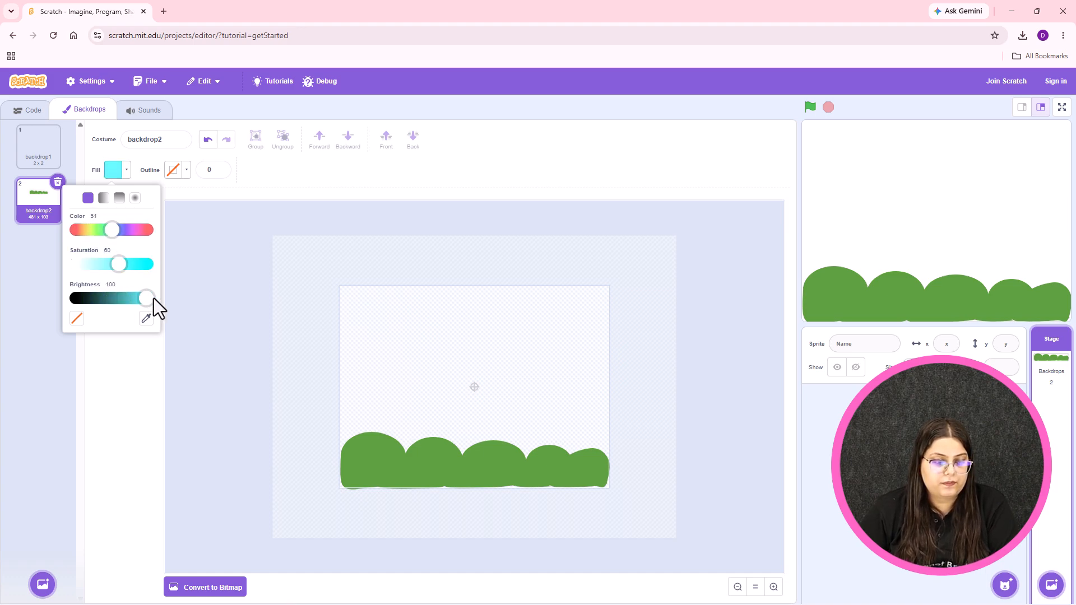
click(341, 287)
drag(341, 287, 610, 376)
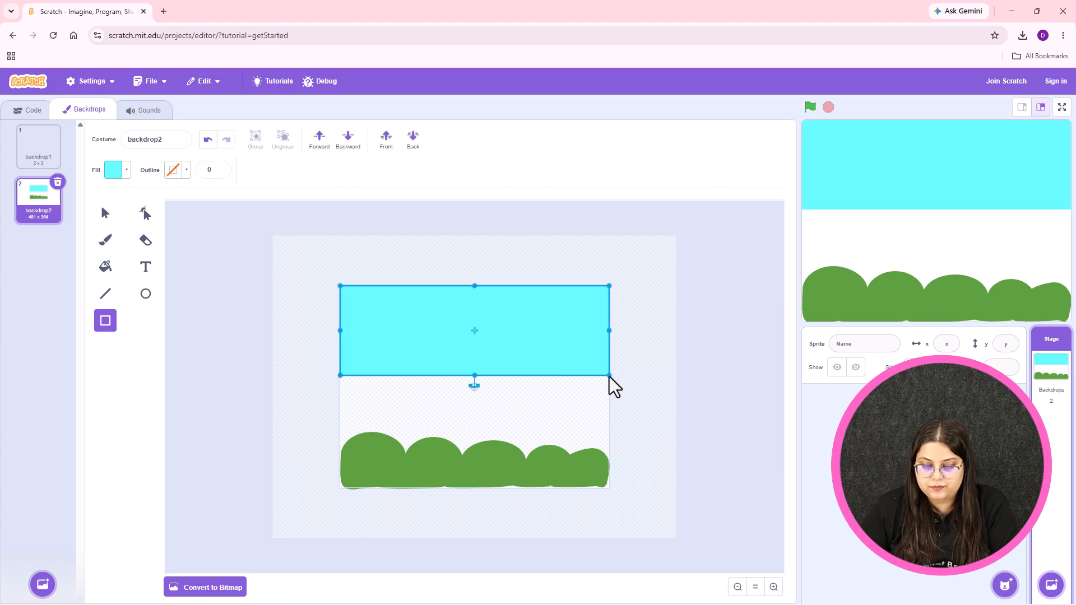
click(178, 228)
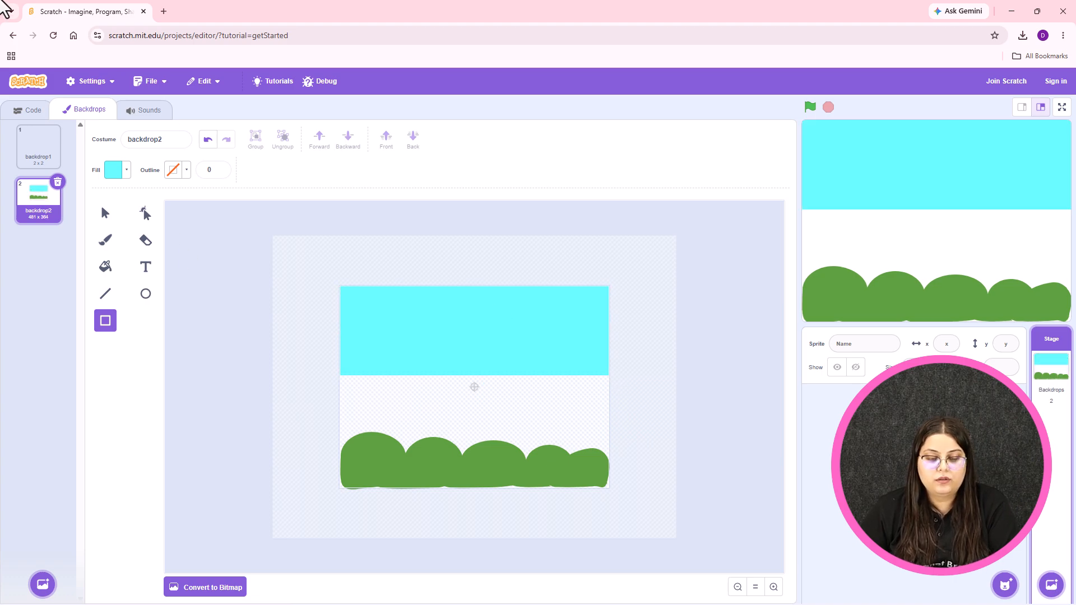
- Draw a yellow sun circle in the sky's upper right area, with fill color 19, saturation 65 and brightness 98
click(145, 296)
click(114, 170)
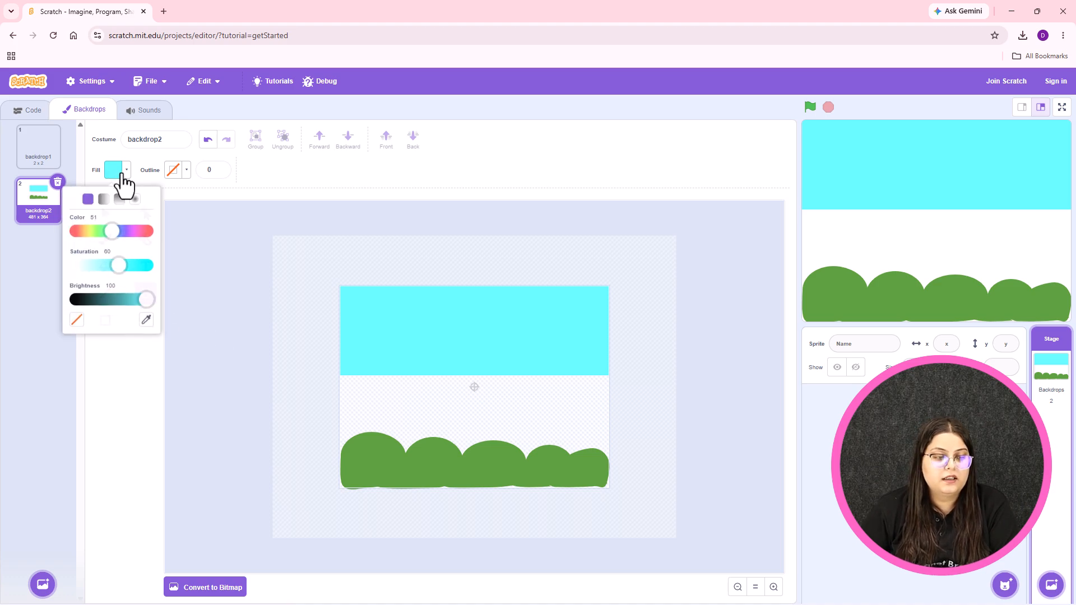
click(90, 230)
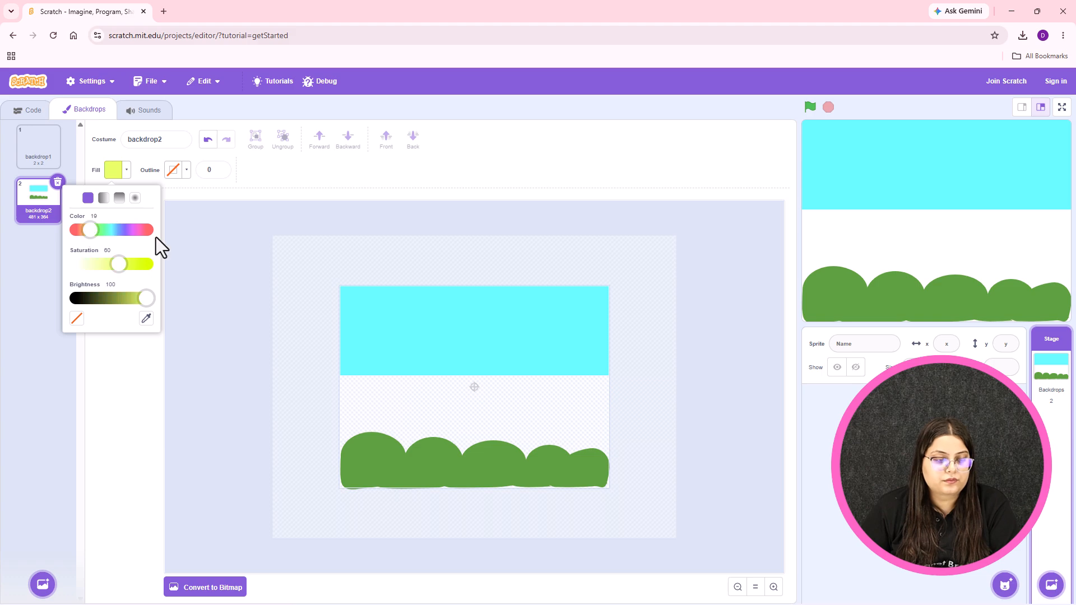
click(146, 264)
click(123, 264)
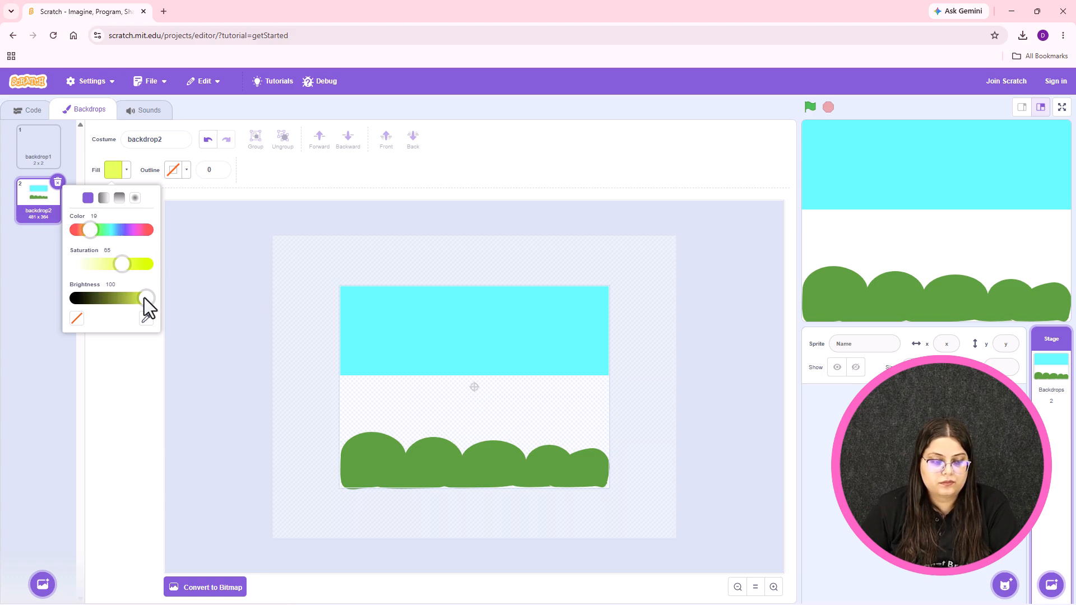
drag(140, 300, 140, 300)
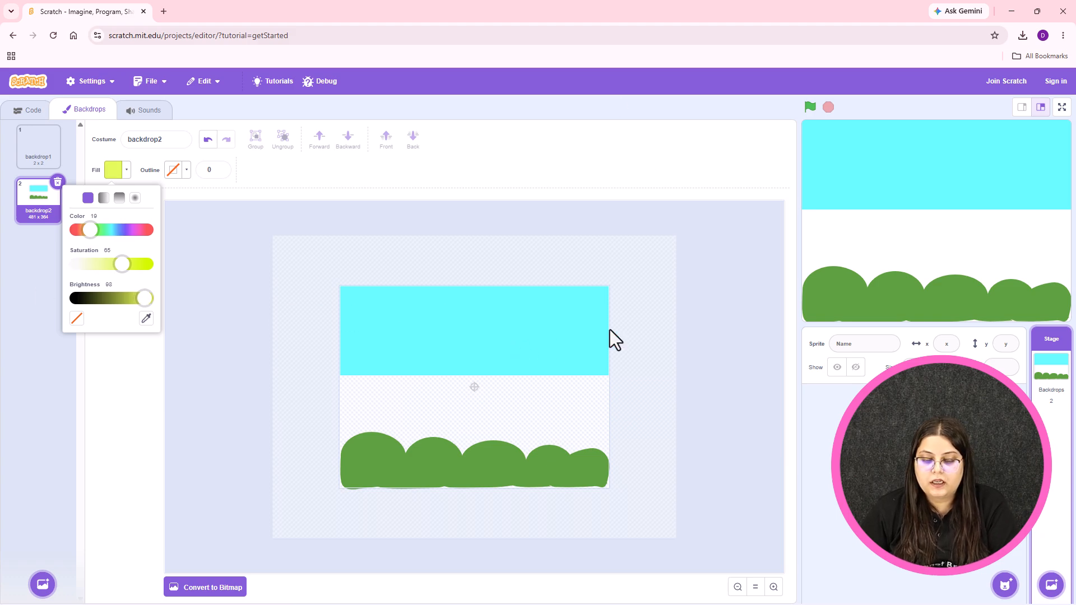
click(575, 311)
drag(570, 307, 592, 330)
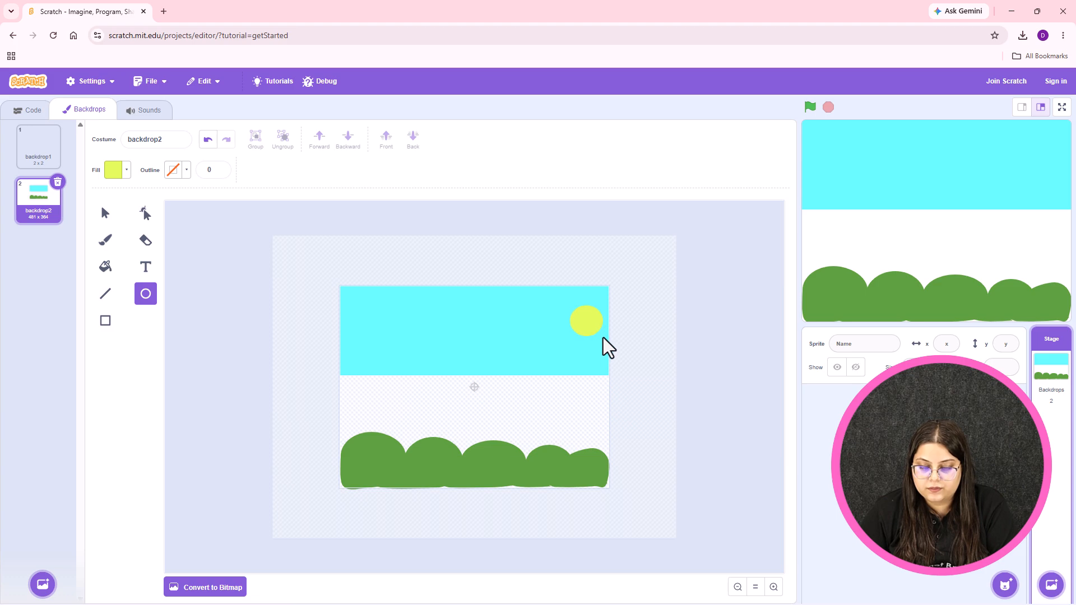
drag(594, 325, 587, 322)
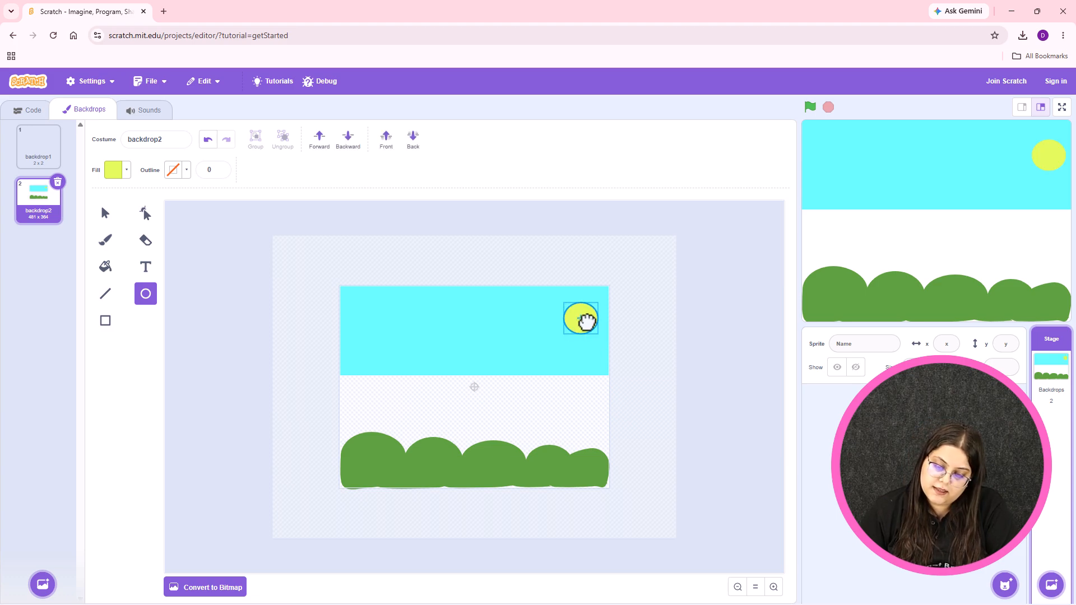
click(651, 316)
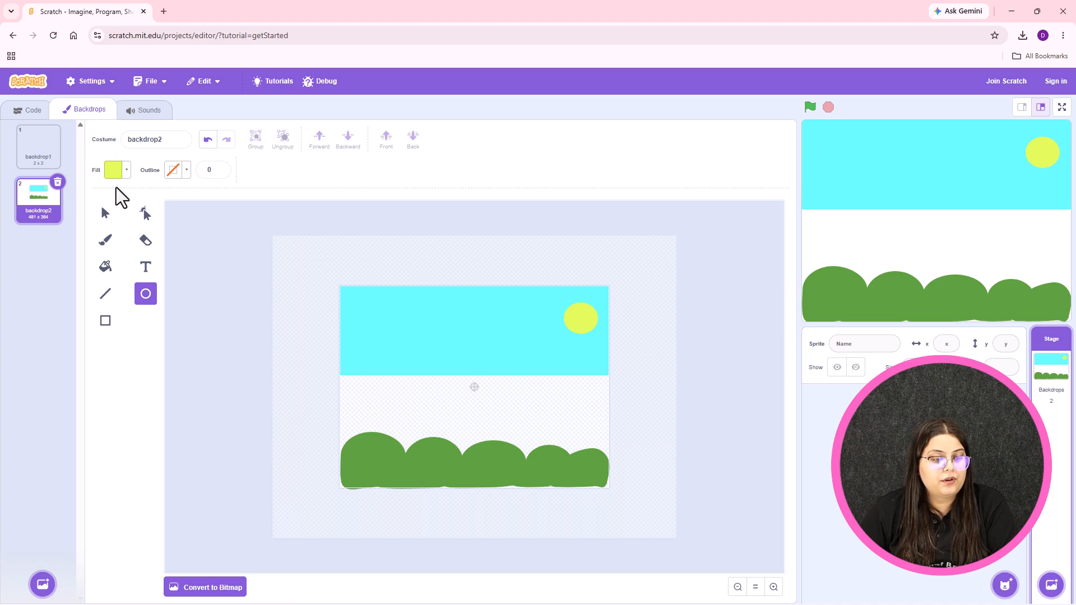
- Change the fill to white and draw three cloud ovals in the left part of the sky
click(115, 170)
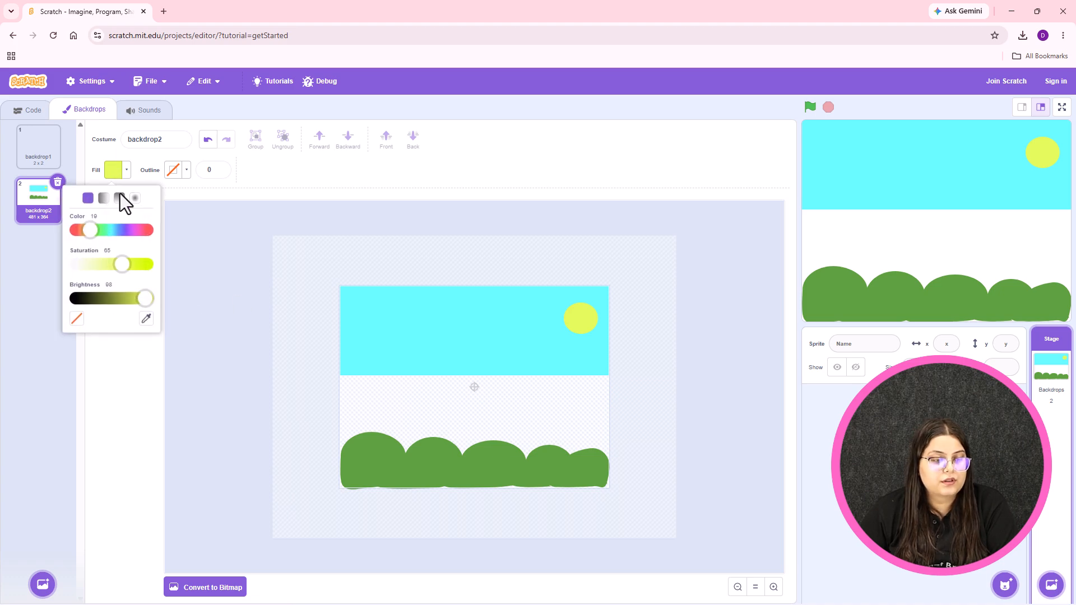
click(79, 263)
click(187, 227)
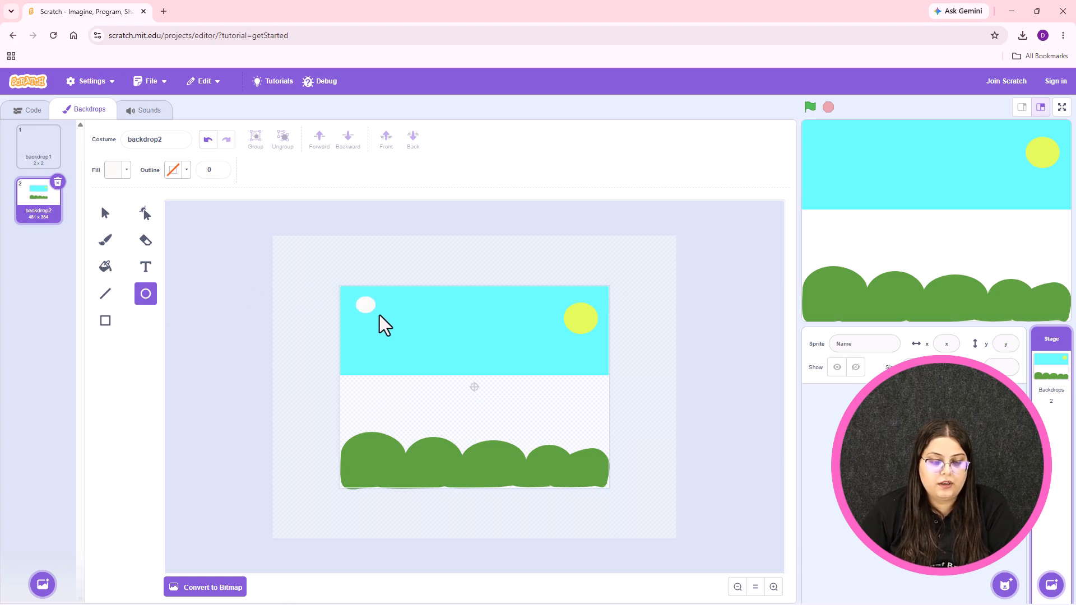
drag(399, 318, 462, 335)
drag(364, 331, 431, 324)
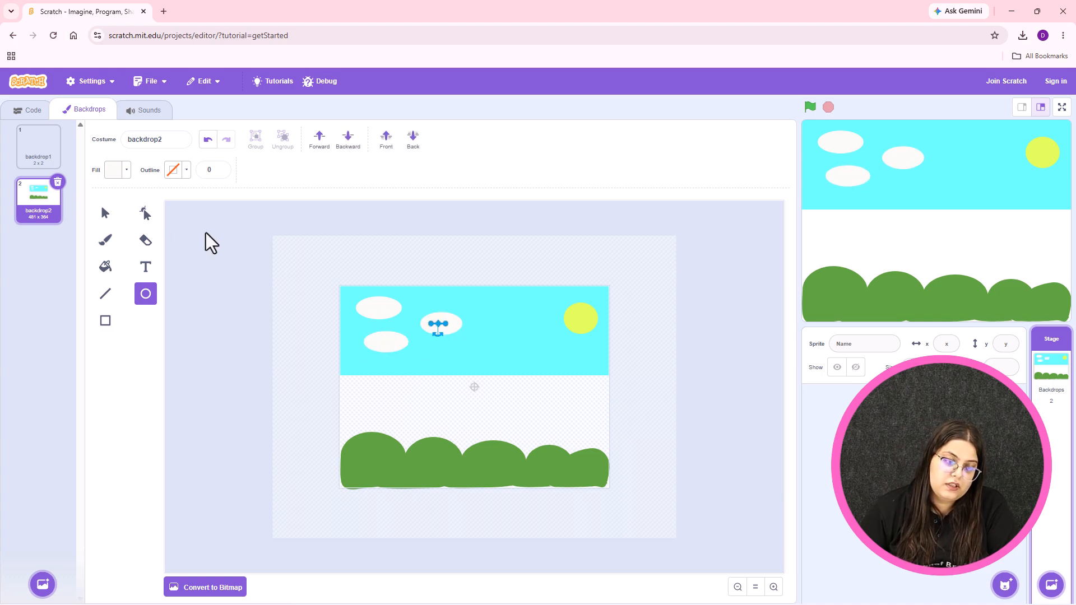
- Draw a red square house body above the left bushes with fill color 100, saturation 100 and brightness 78, topped by two thin roof lines
click(105, 214)
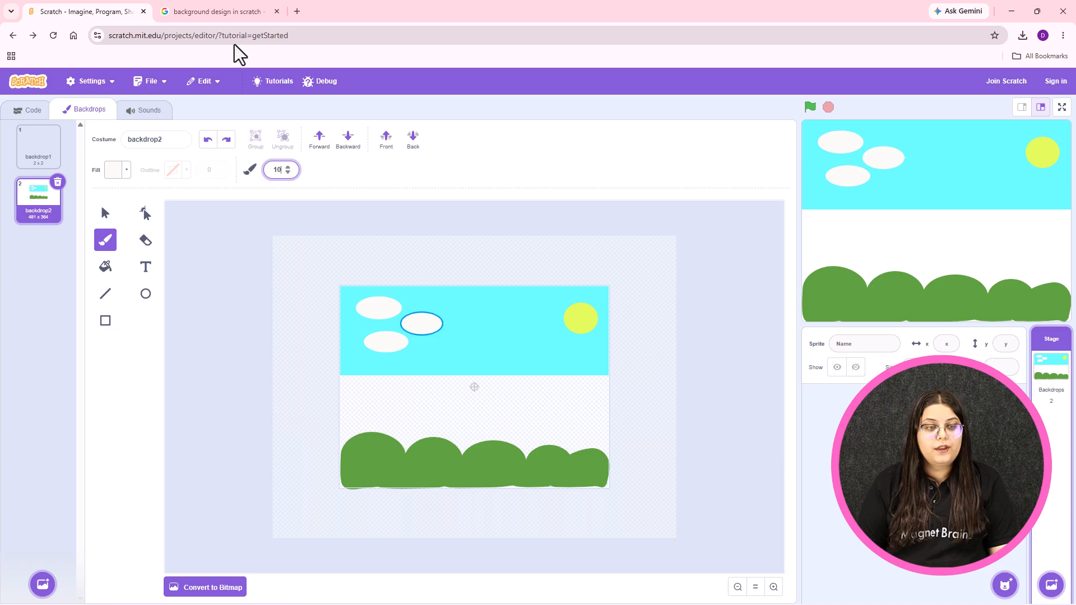
click(109, 329)
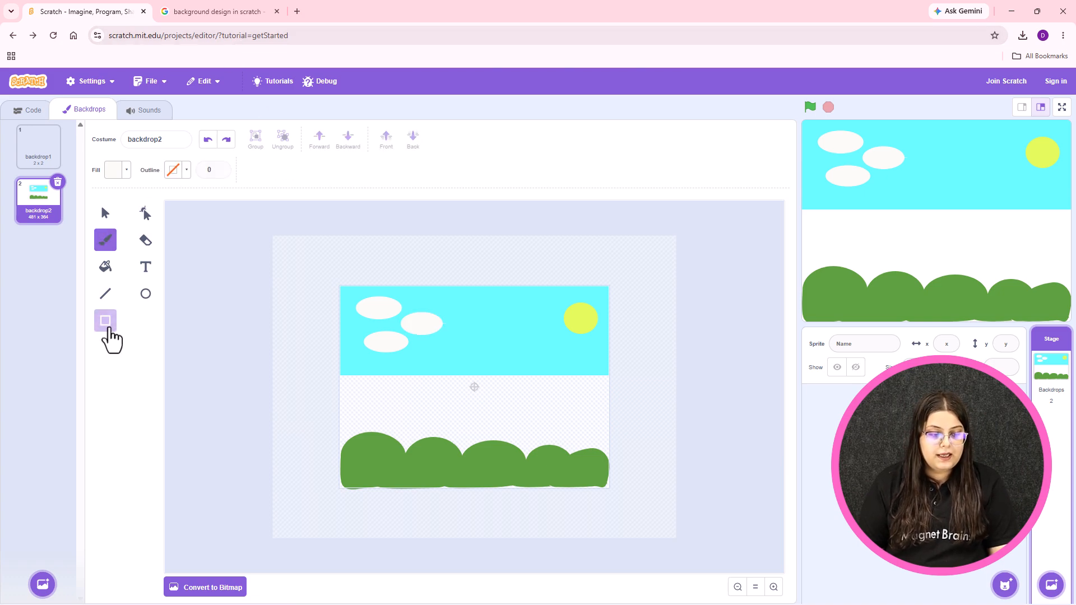
click(126, 172)
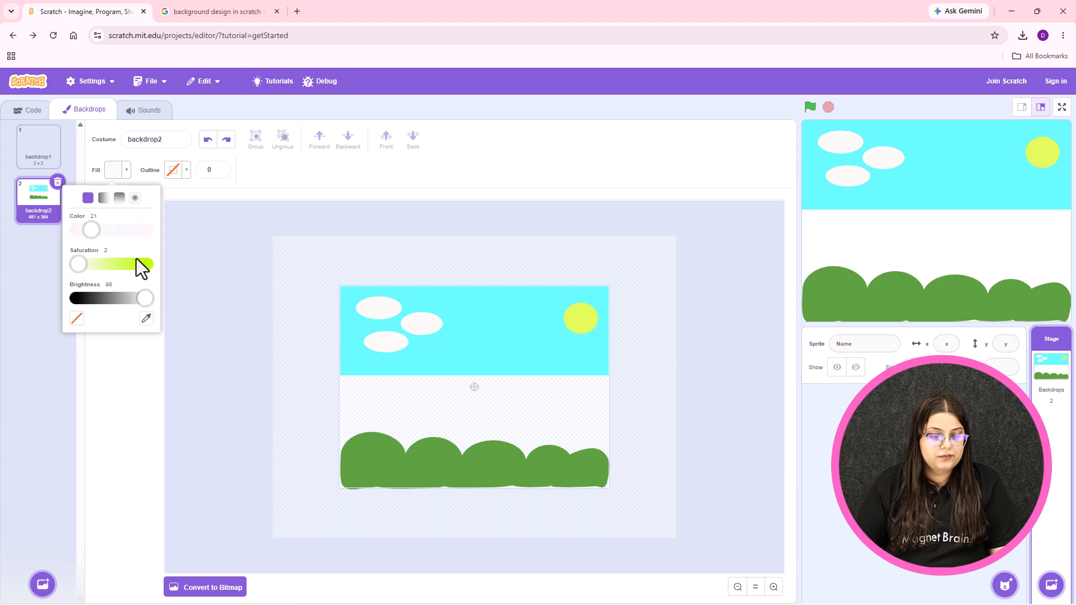
click(139, 265)
click(148, 233)
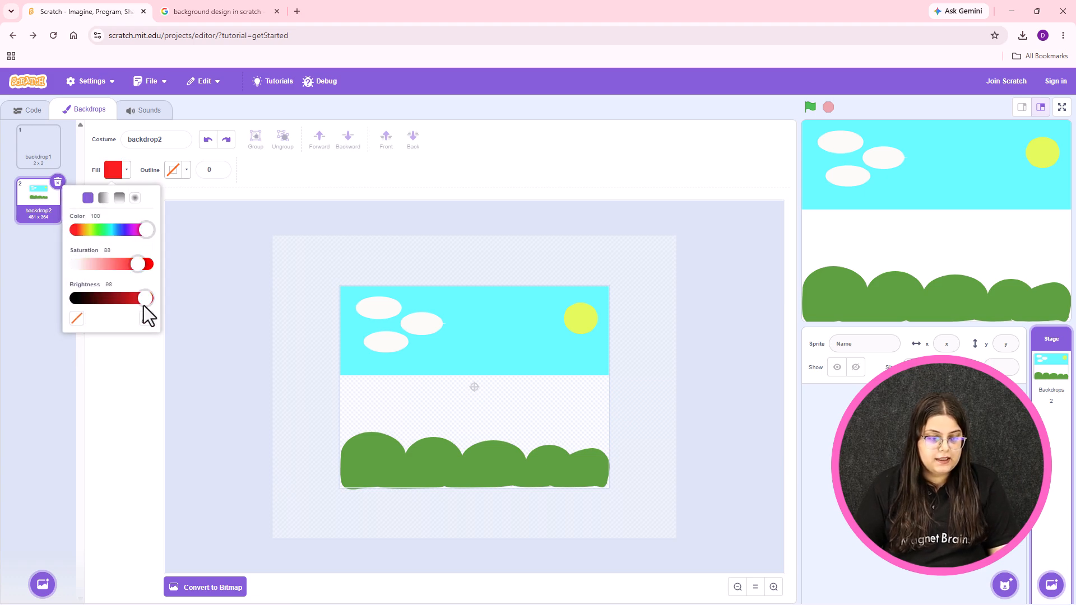
click(150, 264)
drag(147, 298, 133, 301)
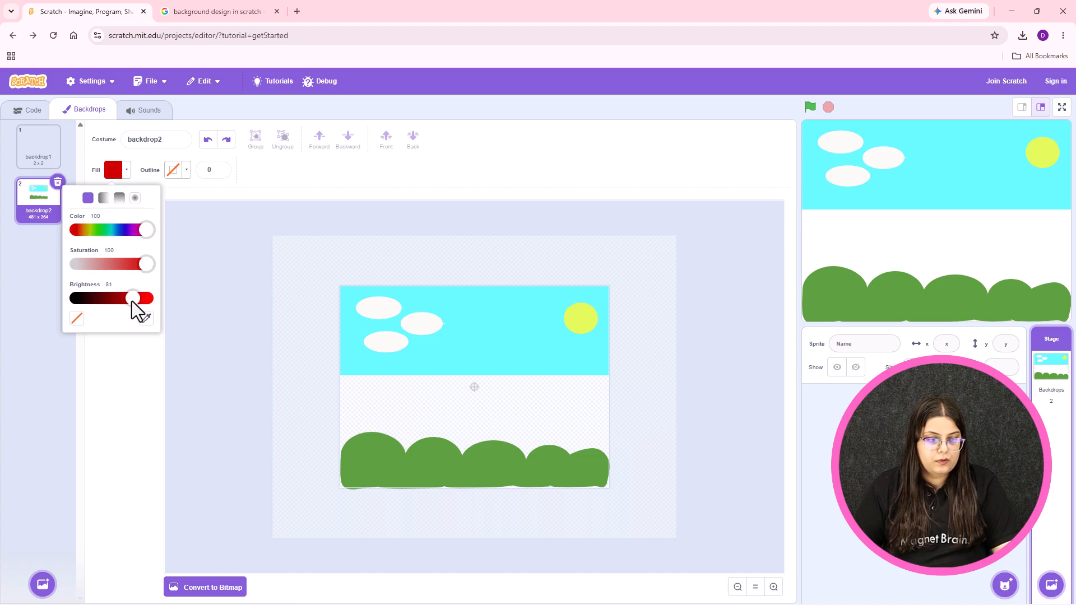
click(186, 260)
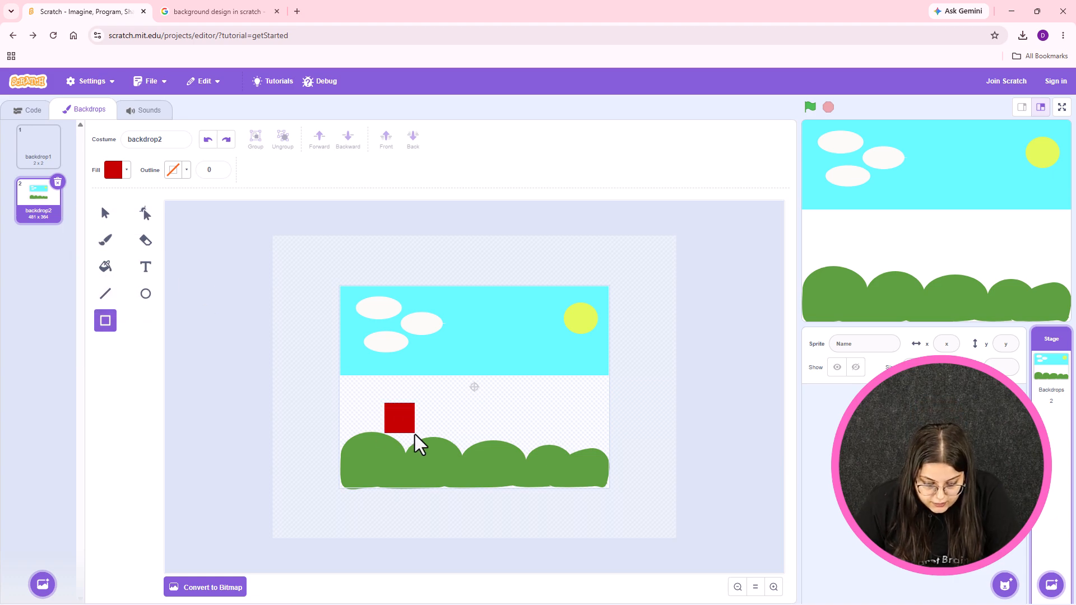
drag(415, 435, 415, 434)
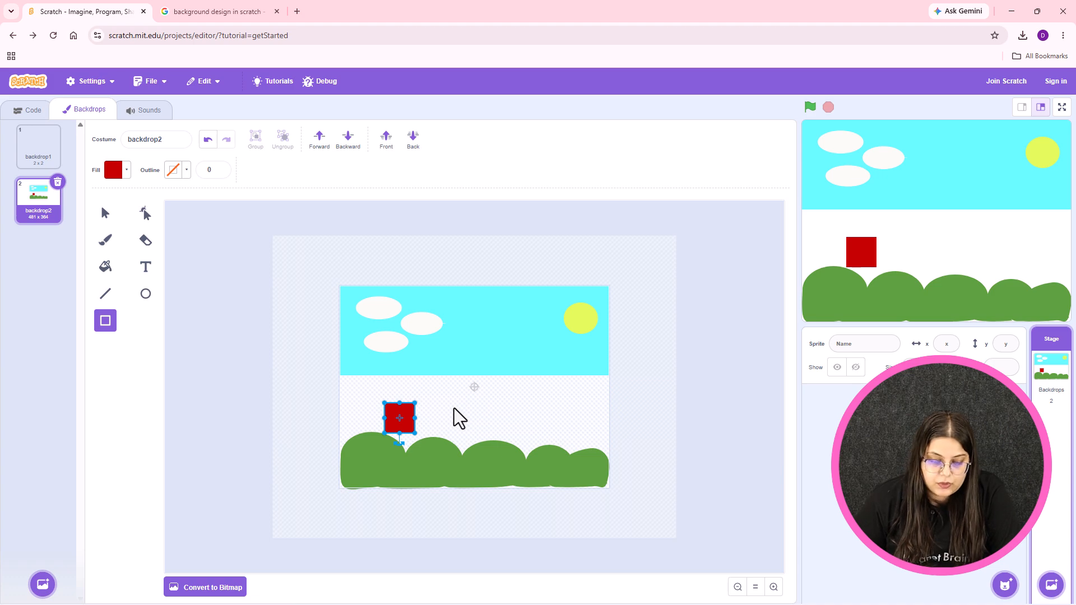
click(106, 294)
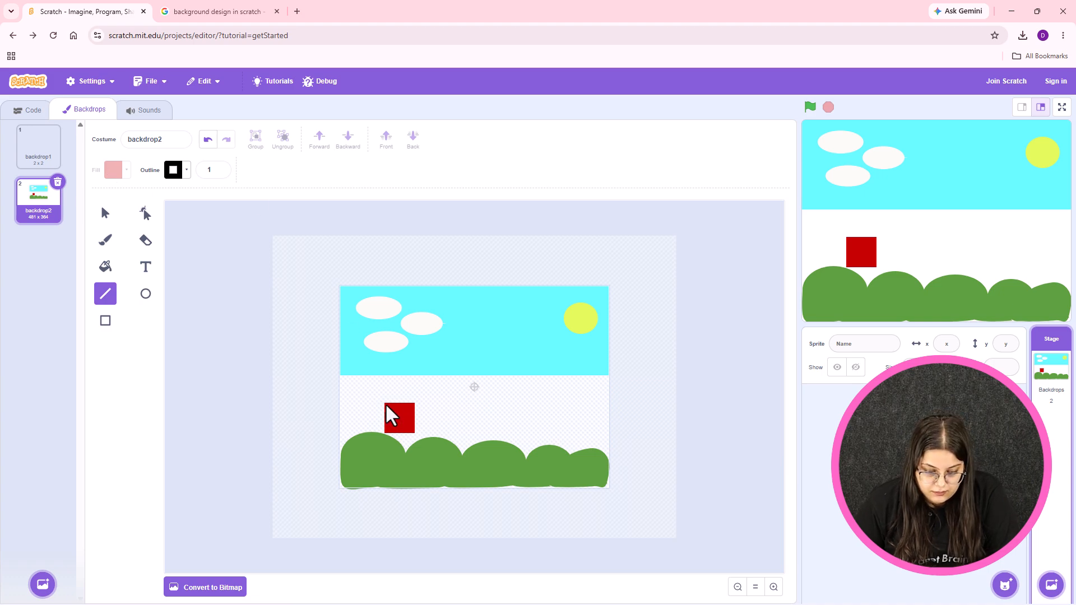
drag(403, 383, 415, 403)
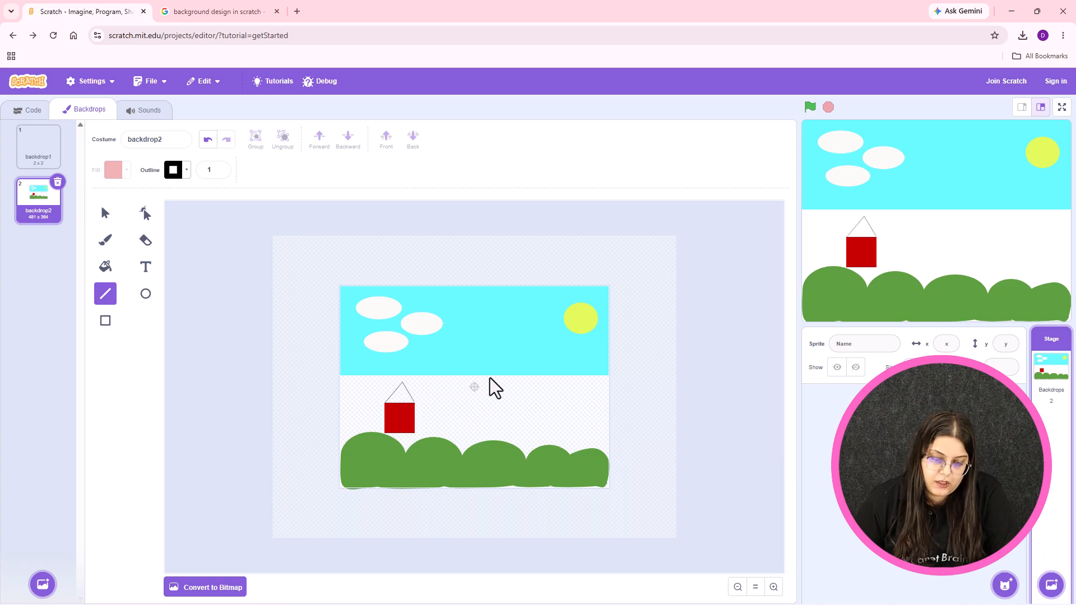
- Draw a narrow yellow door rectangle at the base of the red house, with fill color 17, saturation 100 and brightness 89
click(105, 320)
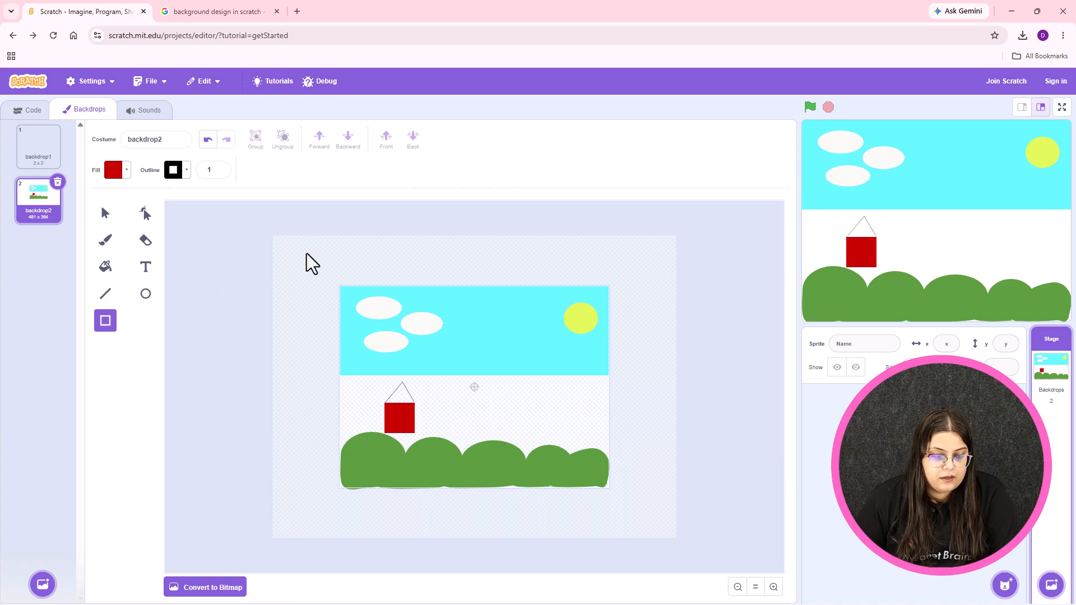
click(115, 171)
drag(92, 233, 88, 230)
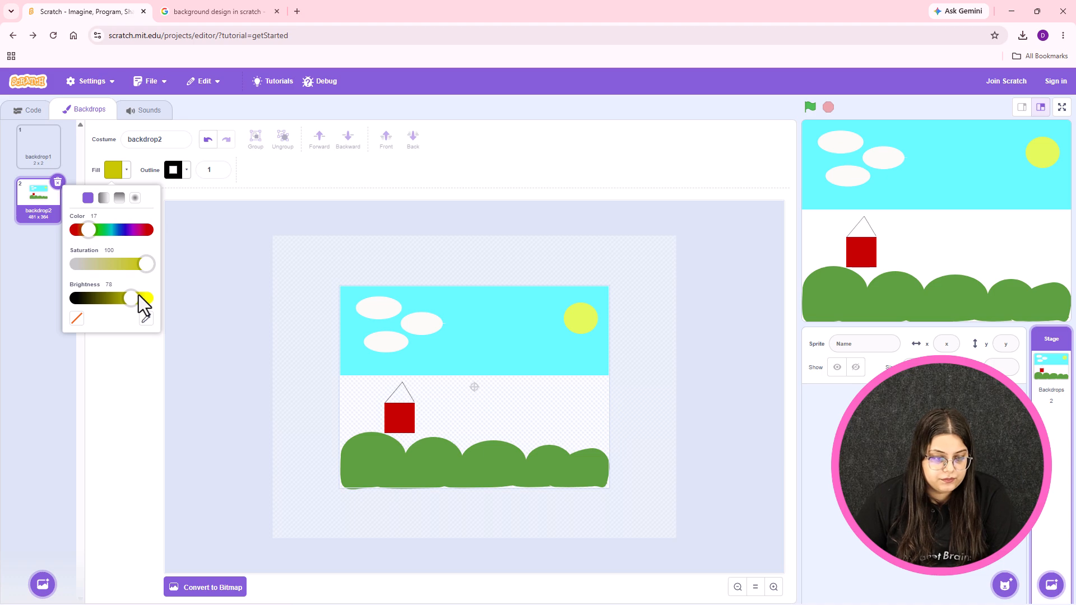
drag(136, 298, 142, 298)
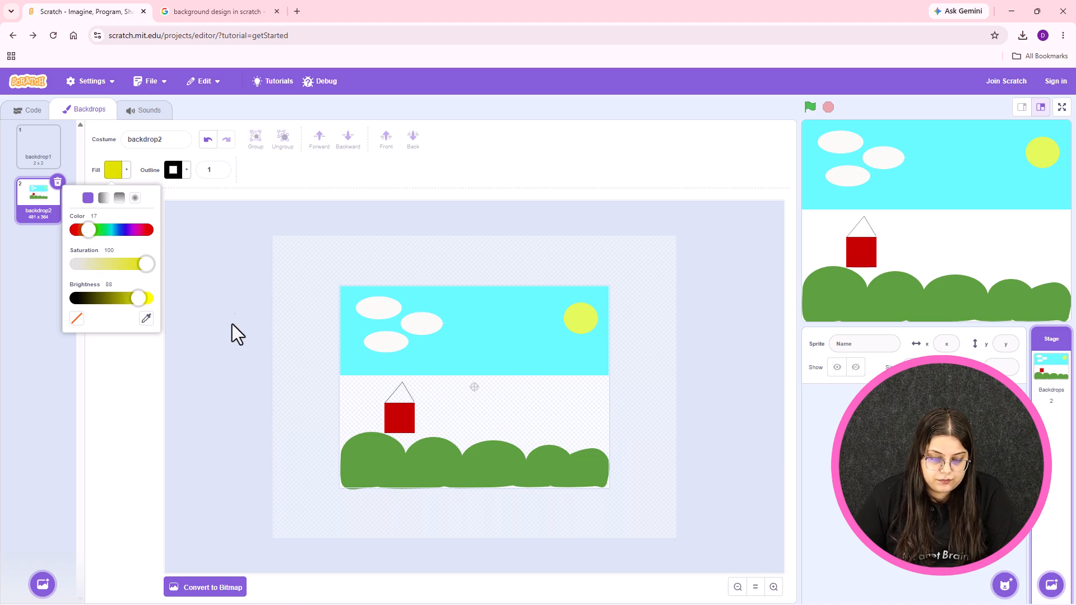
click(395, 412)
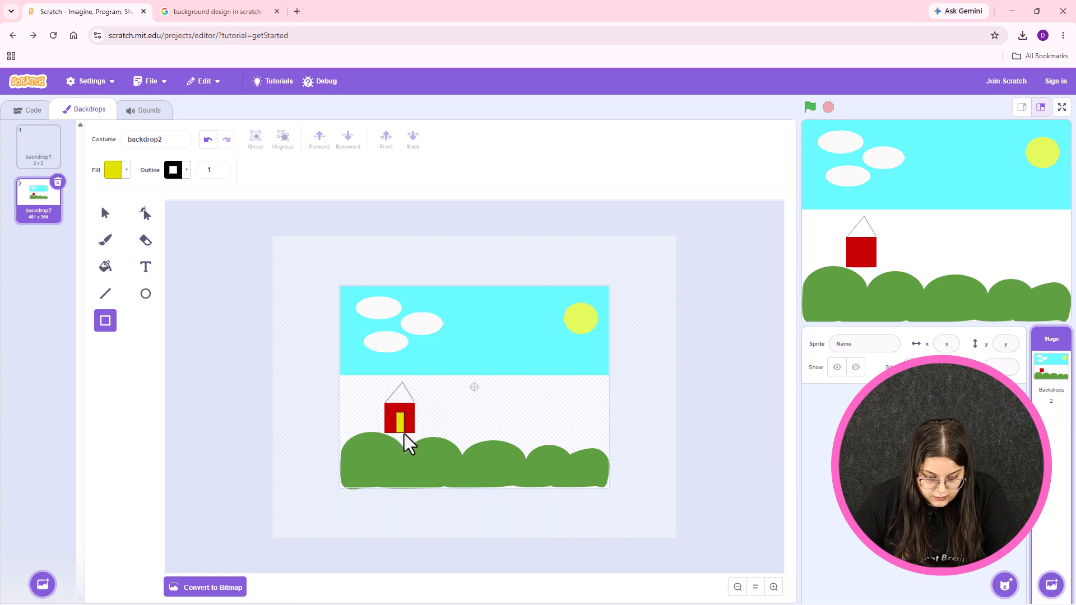
drag(404, 433, 404, 434)
click(468, 418)
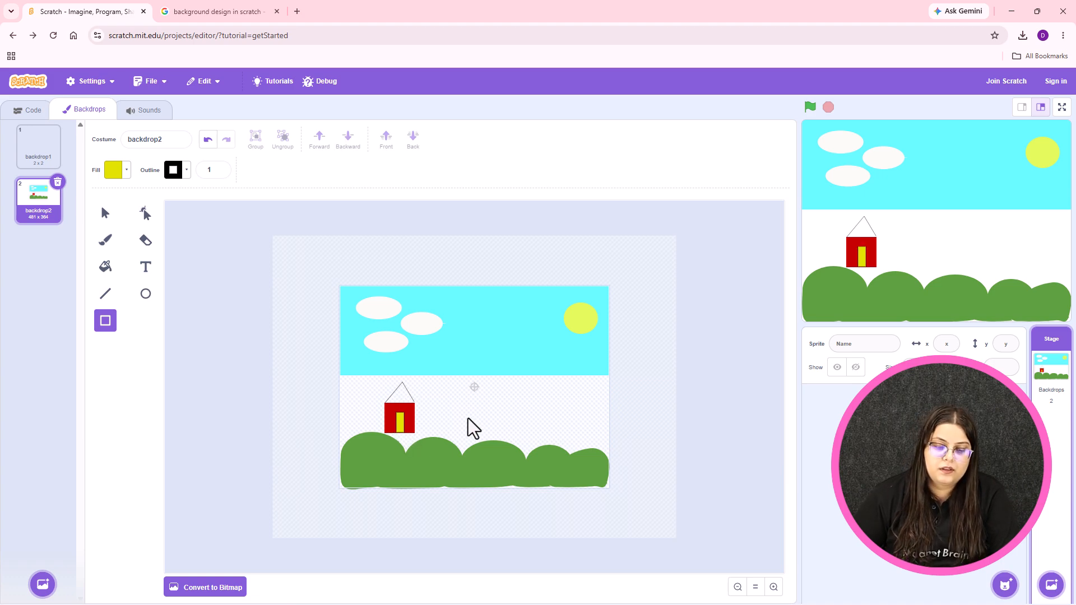
- Draw a tiny red oval doorknob at the yellow door's right edge, with fill color 100, saturation 100 and brightness 78
click(145, 295)
click(126, 172)
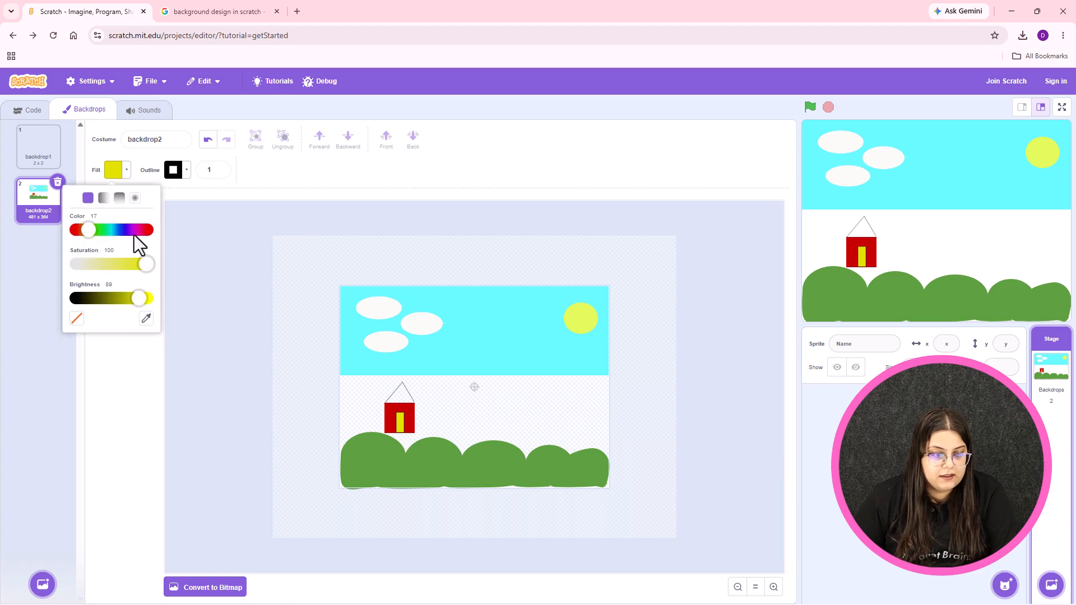
click(146, 230)
drag(142, 299, 135, 300)
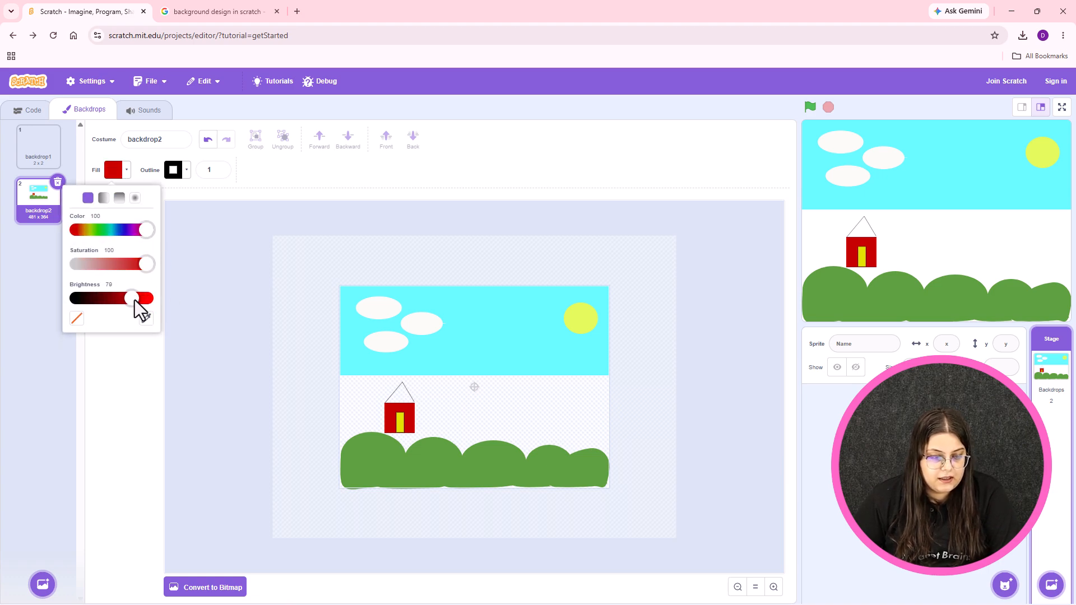
click(402, 422)
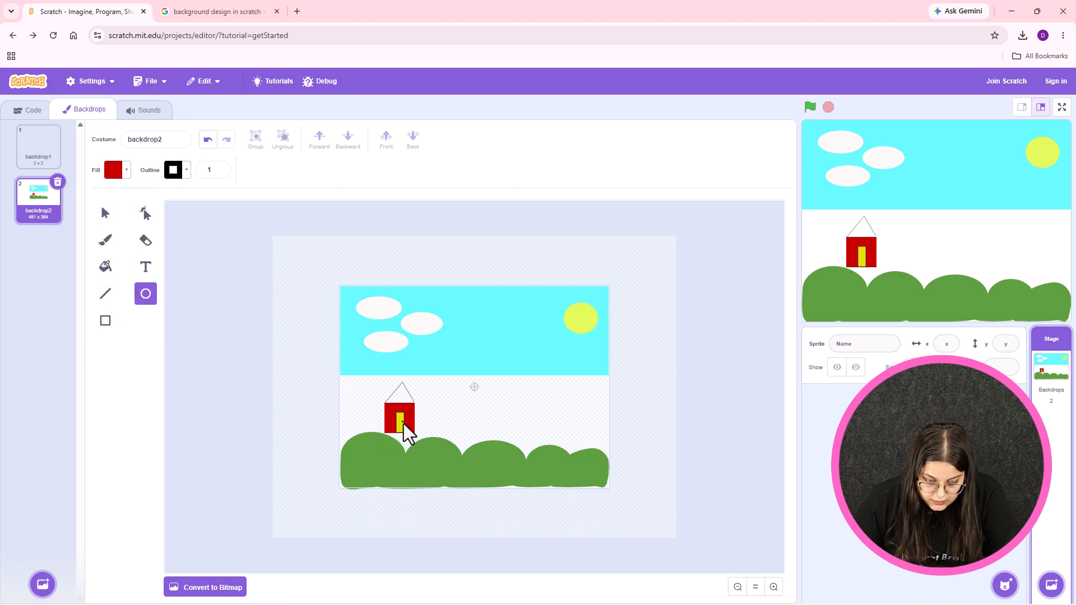
drag(401, 420, 404, 425)
click(679, 412)
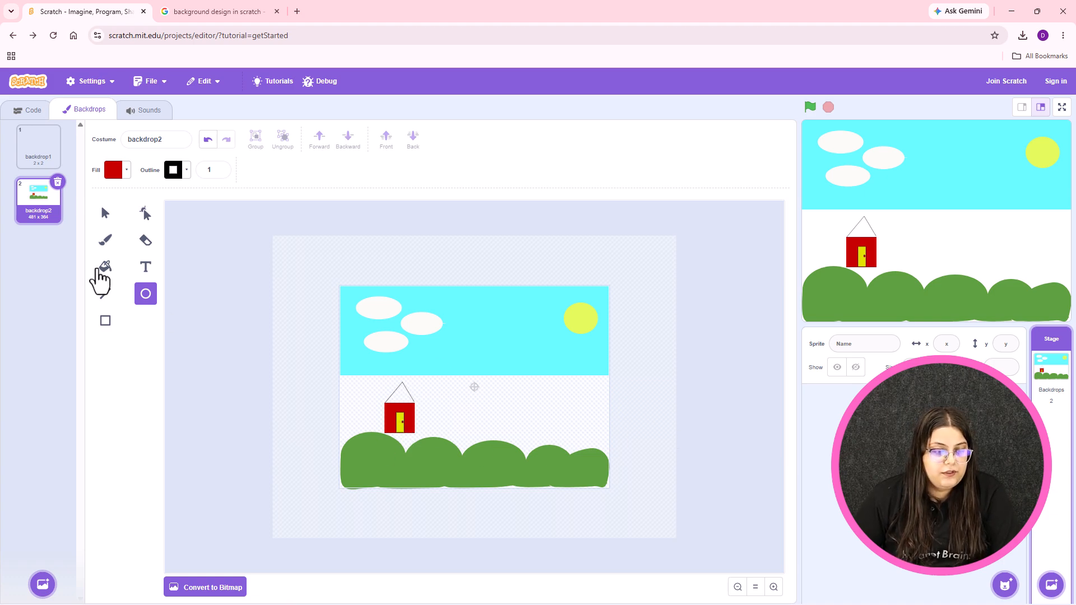
- Paint over the roof lines and fill the triangular roof in red with a size 10 brush, undoing the last stray stroke
click(106, 294)
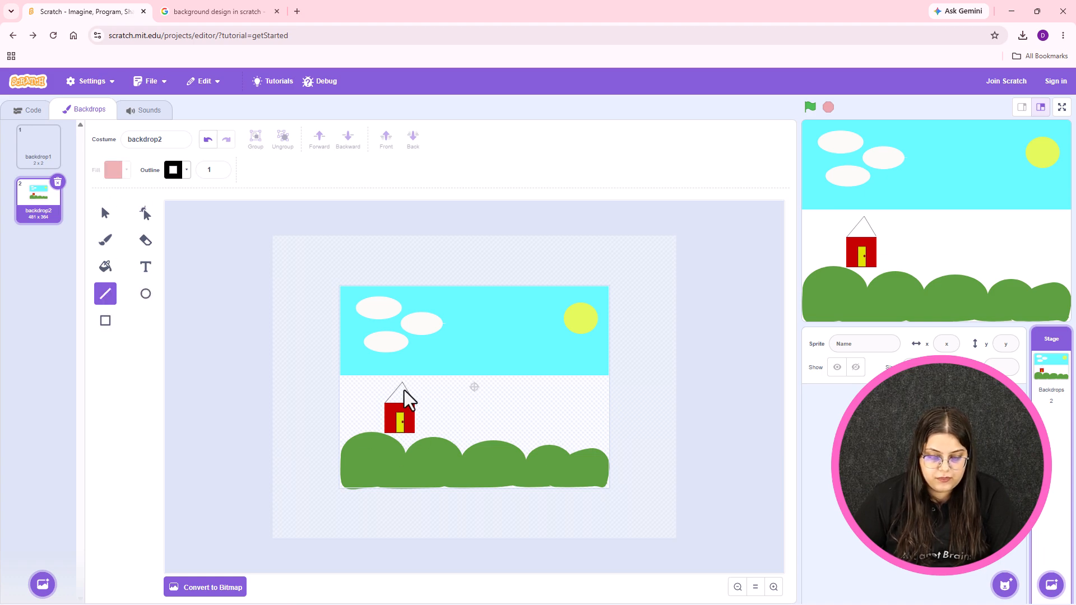
click(105, 241)
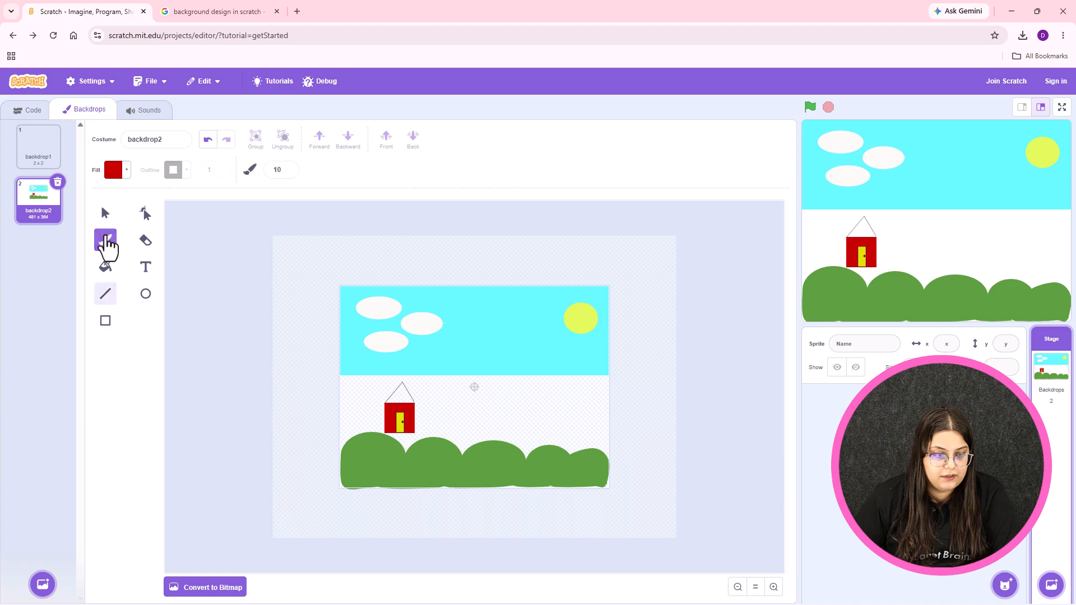
click(118, 178)
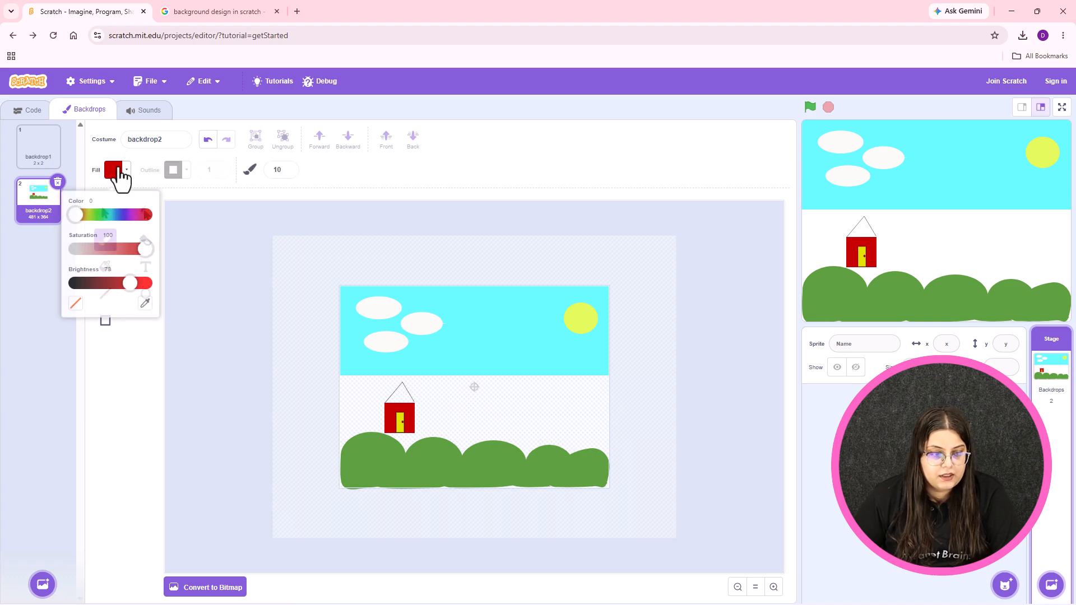
click(96, 208)
drag(125, 204, 152, 208)
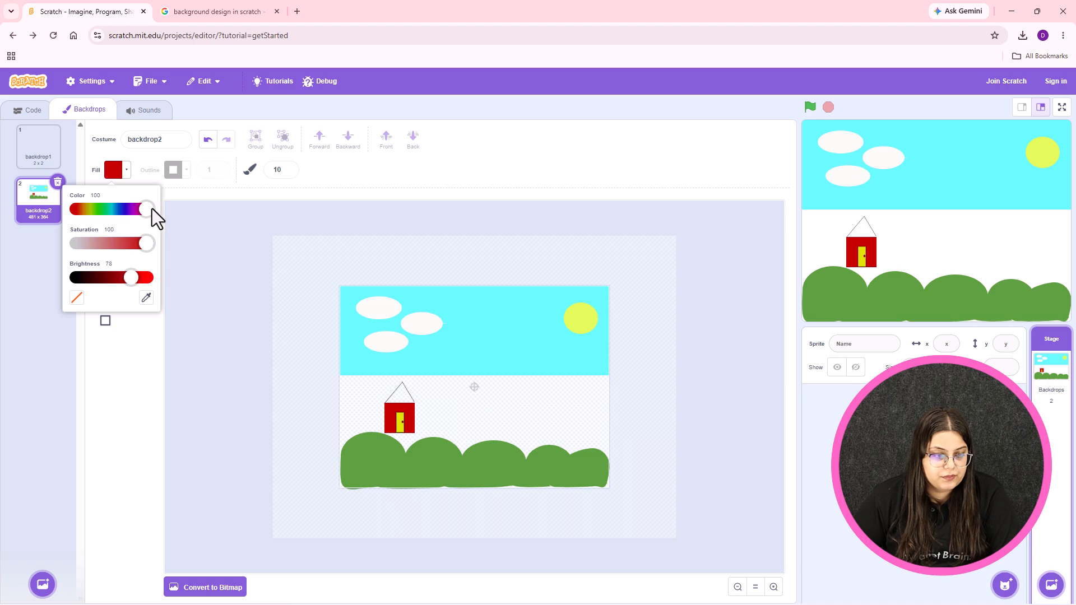
click(403, 389)
drag(403, 383, 386, 403)
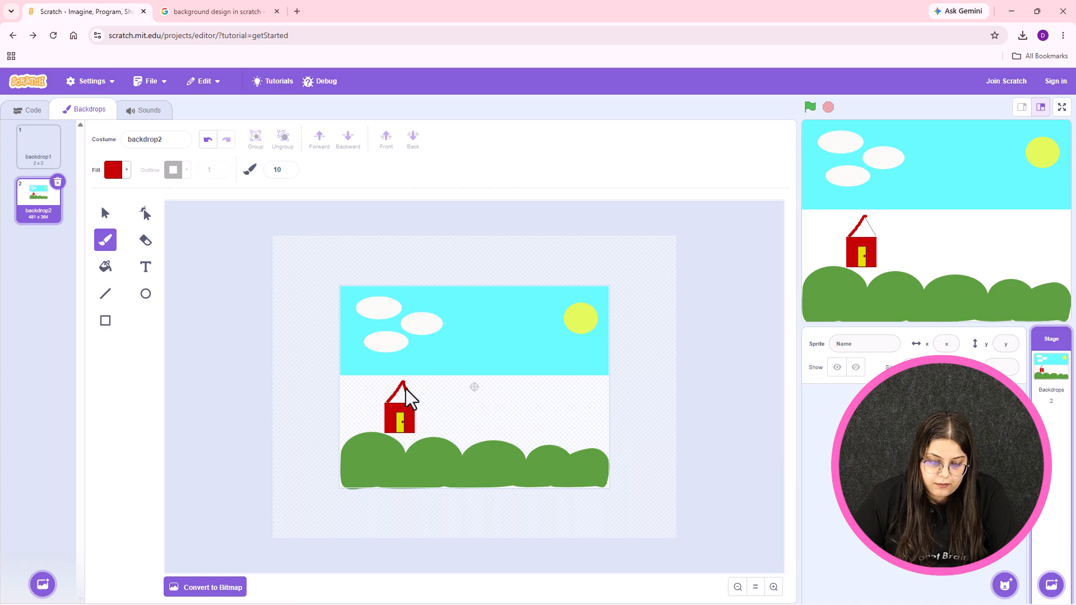
drag(404, 384, 413, 401)
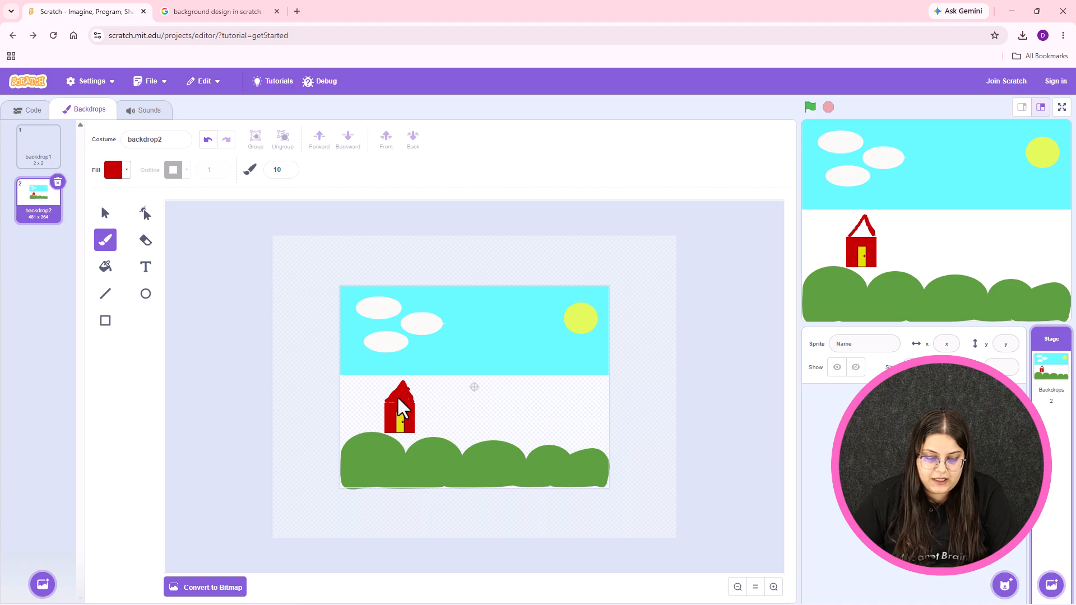
drag(390, 402, 385, 401)
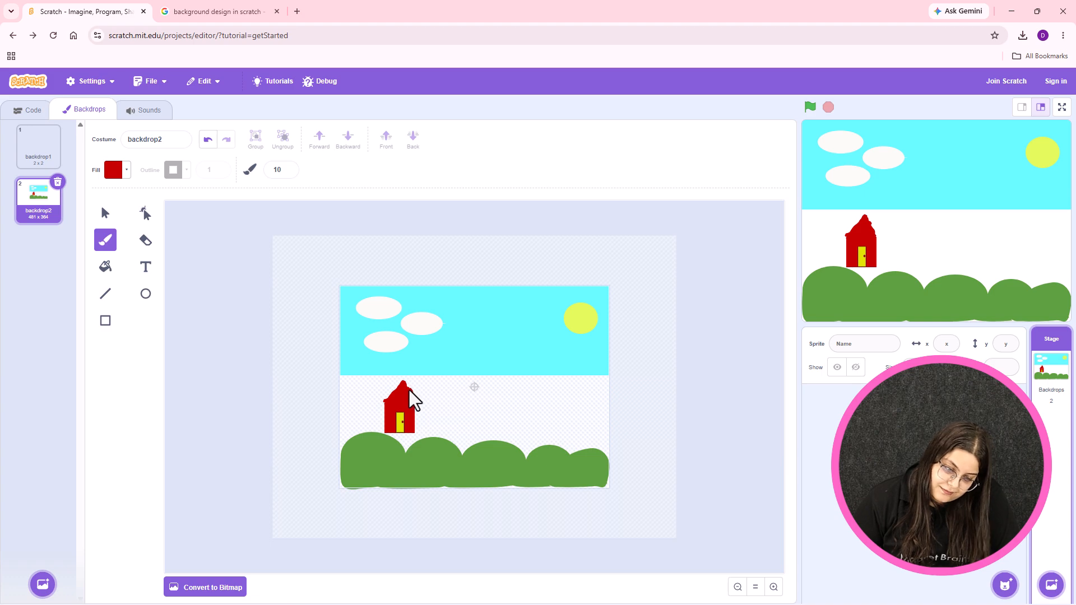
key(ctrl+z)
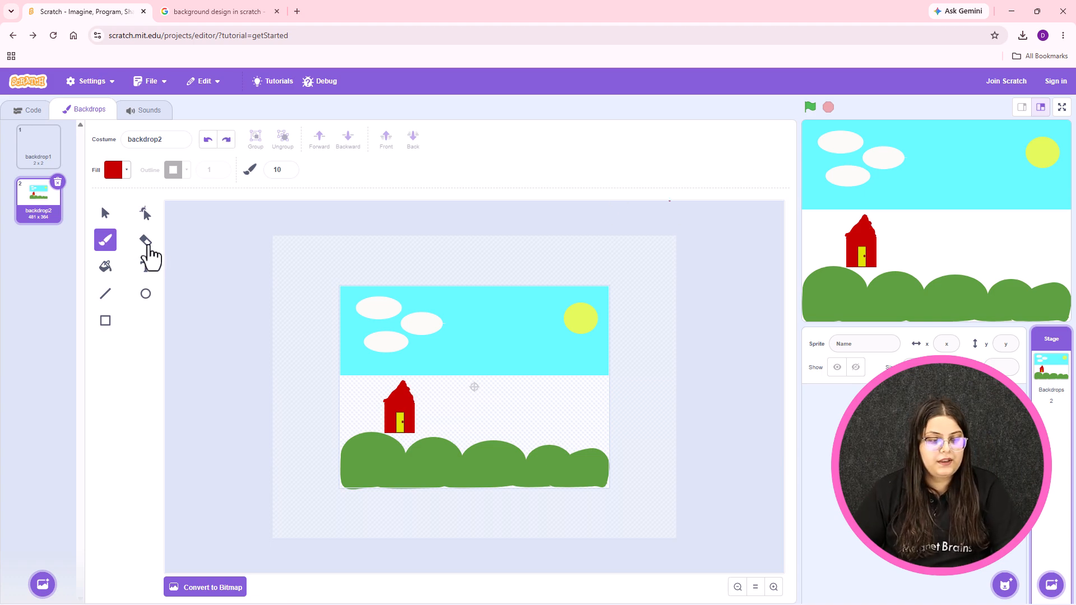
- Set the eraser size to 10 and trim the uneven red paint along both sides of the house's roof
click(146, 241)
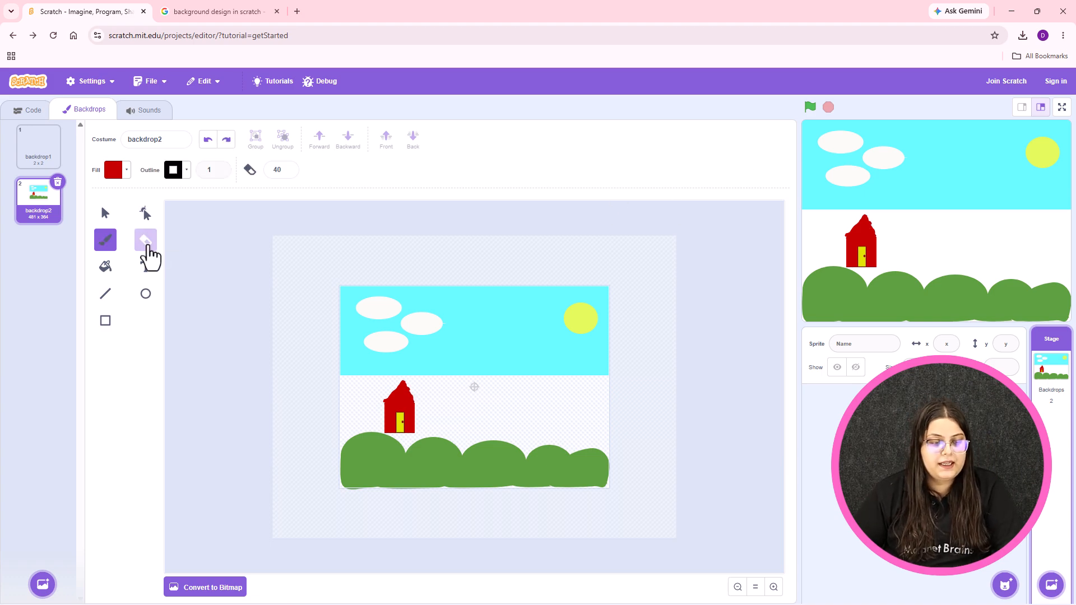
click(277, 171)
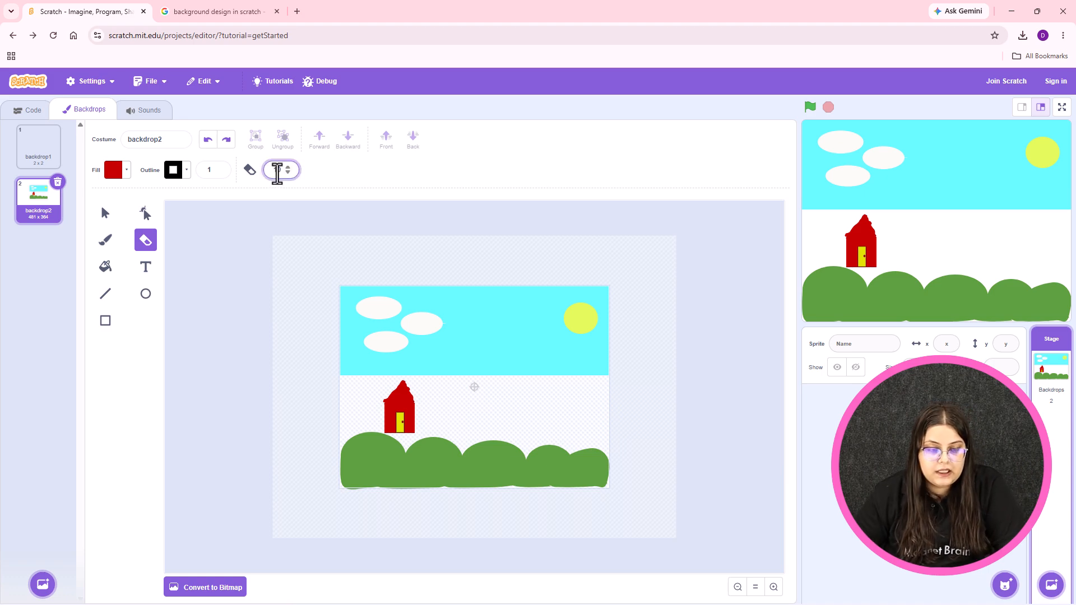
key(Return)
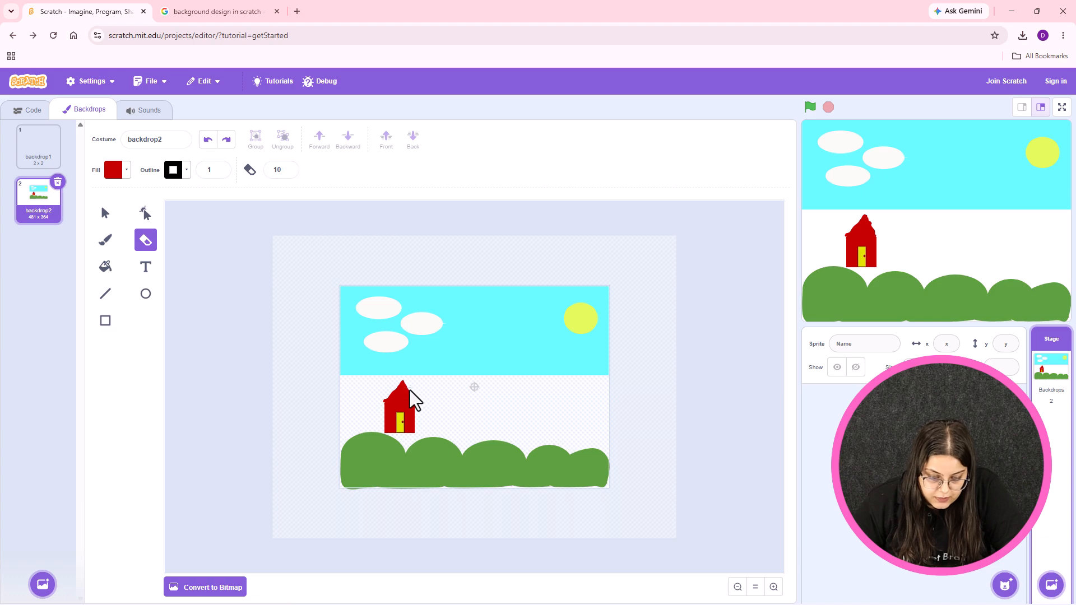
click(416, 402)
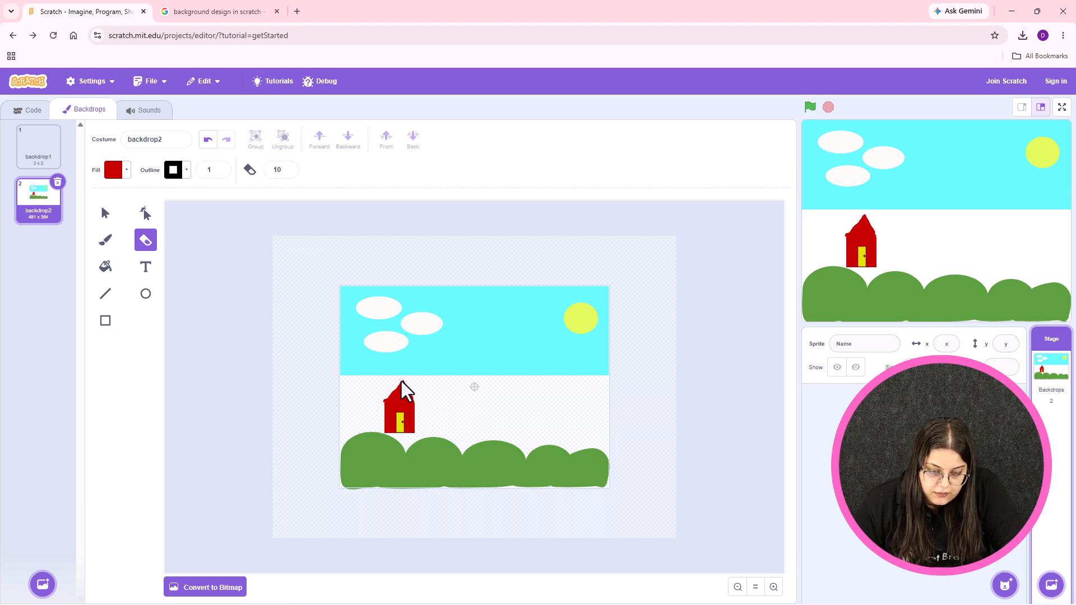
drag(387, 397, 384, 401)
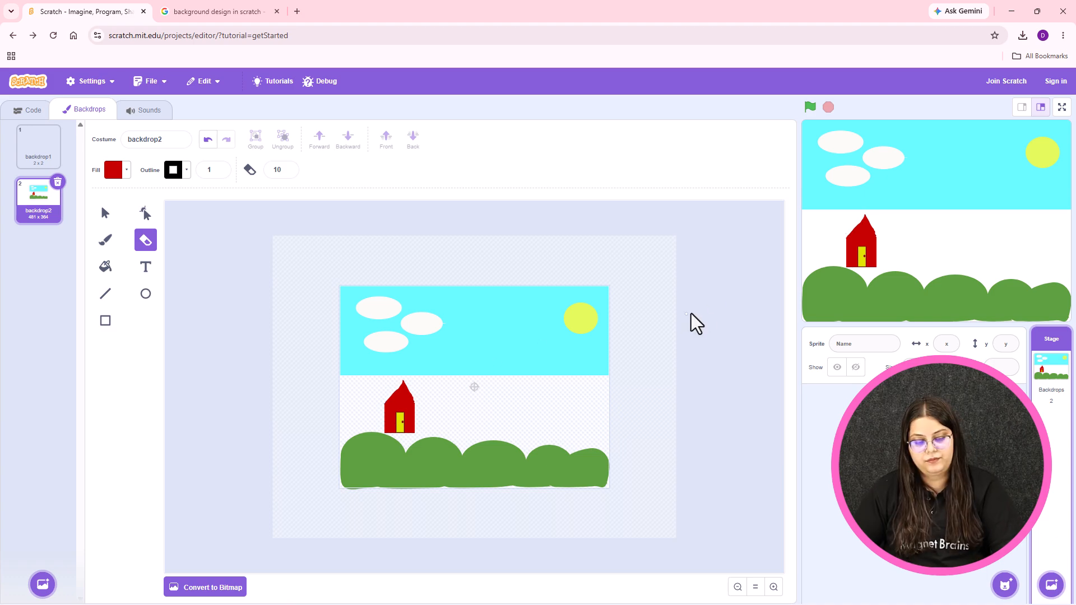